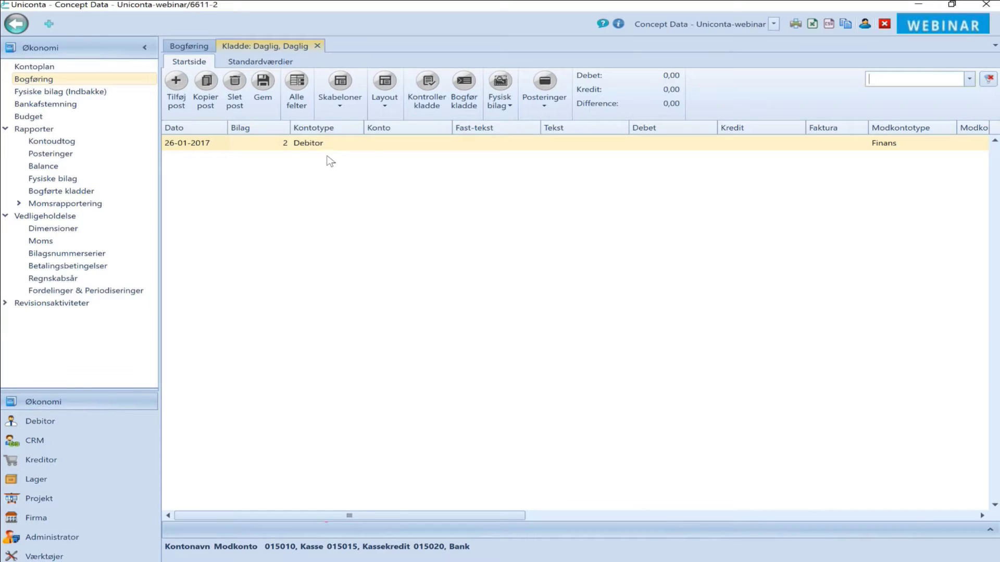
Set the account on the Debitor journal line to the customer Lillevangskolen.
{"action": "left_click", "coordinate": [392, 149]}
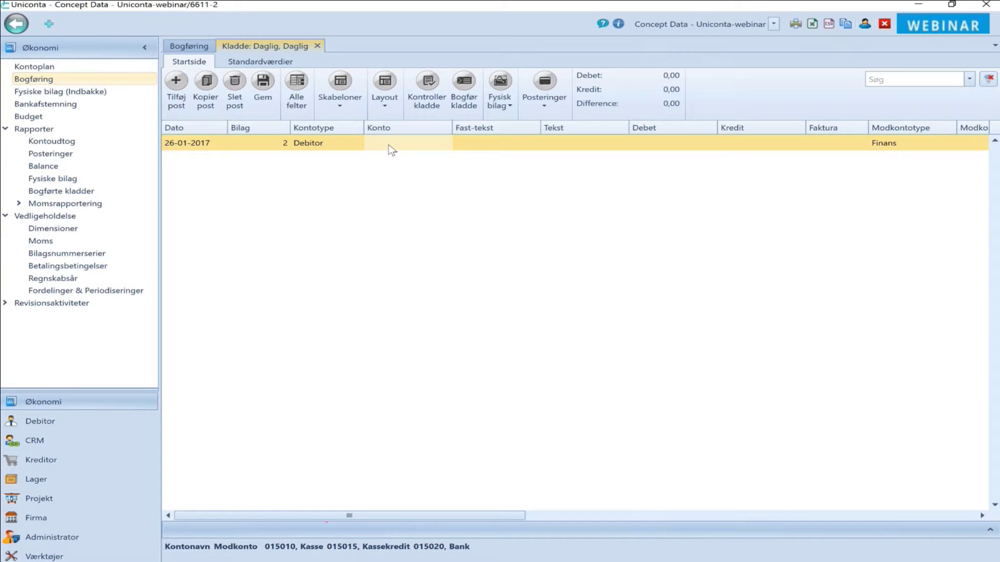
{"action": "left_click", "coordinate": [389, 145]}
{"action": "left_click", "coordinate": [391, 148]}
{"action": "type", "text": "l"}
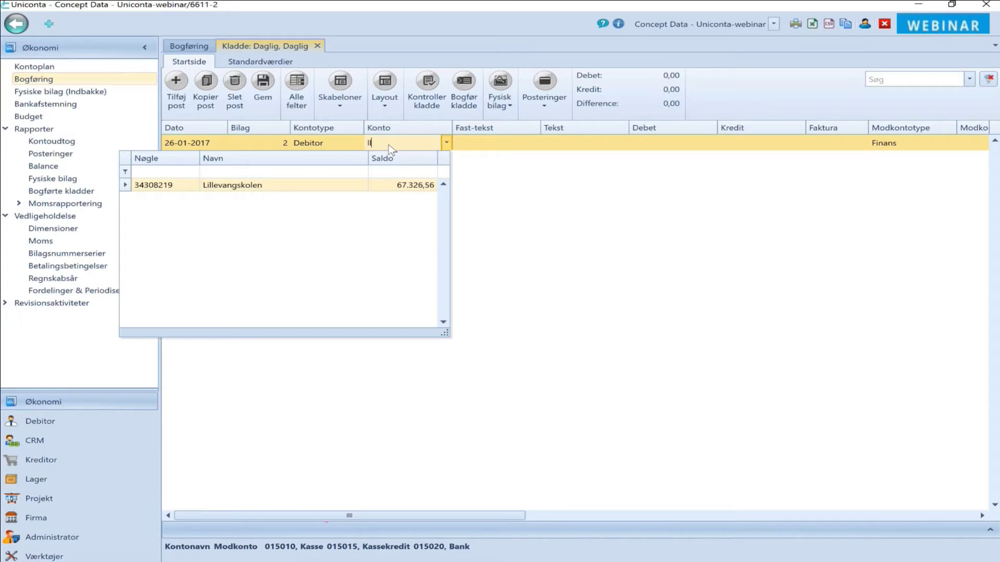
{"action": "left_click", "coordinate": [236, 187]}
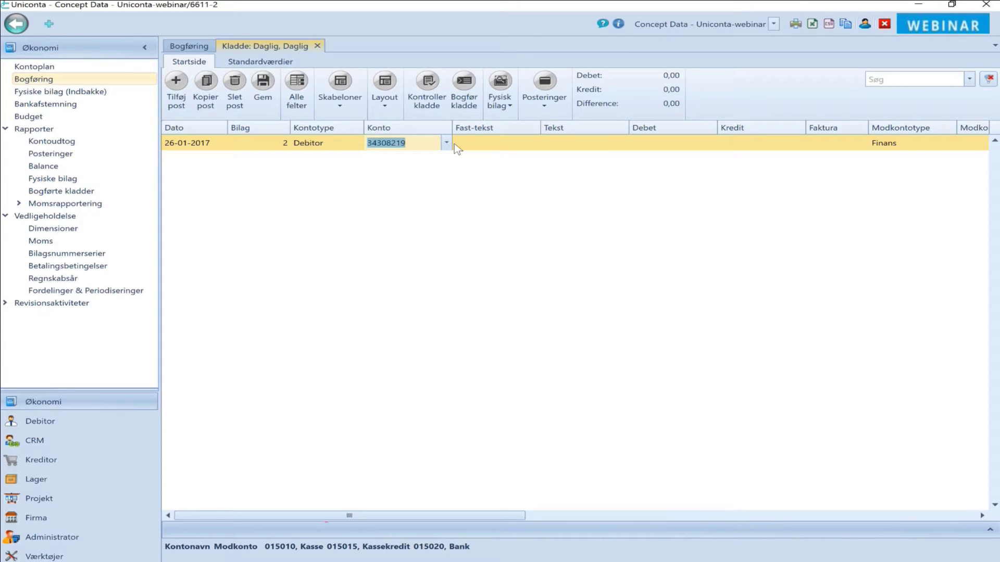
Look up the Lillevangskolen customer record from the journal line, view its full account details, and return to the journal.
{"action": "key", "text": "F6"}
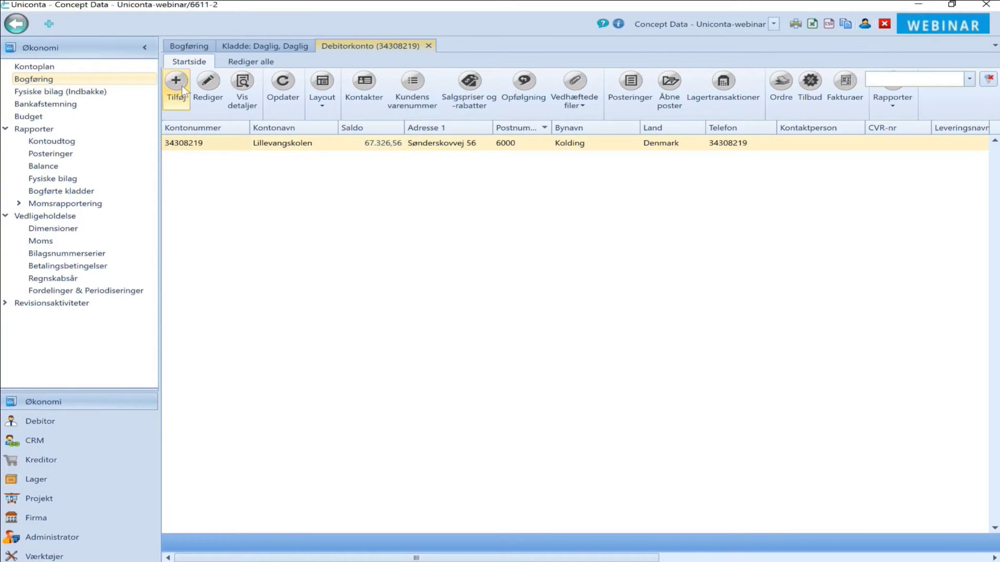
{"action": "left_click", "coordinate": [209, 85]}
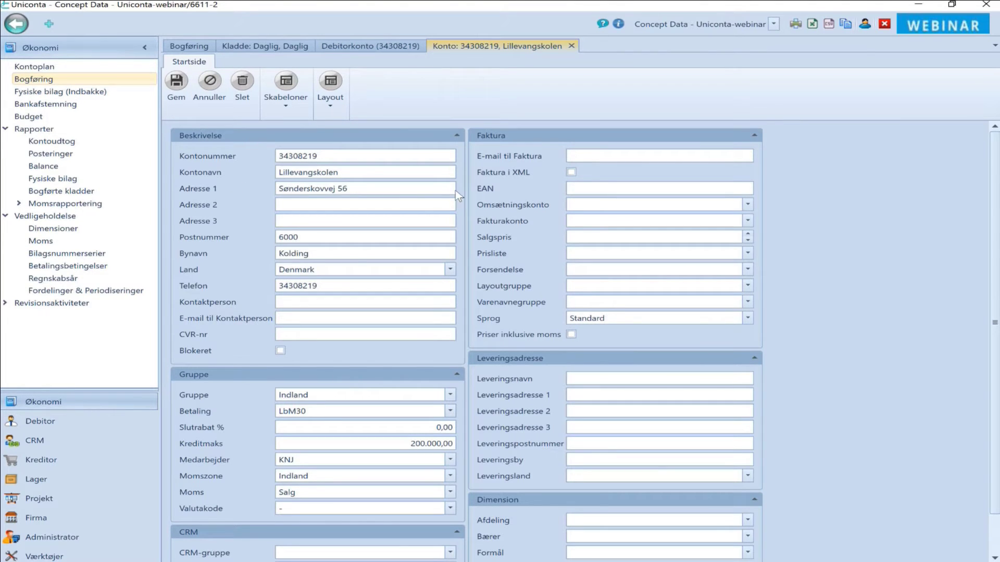
{"action": "left_click", "coordinate": [571, 46]}
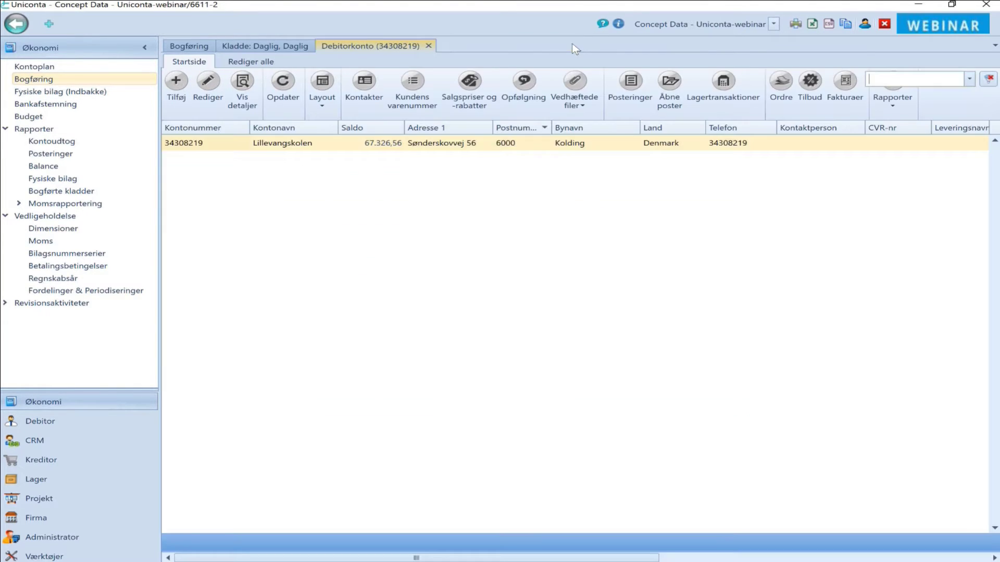
{"action": "left_click", "coordinate": [428, 46]}
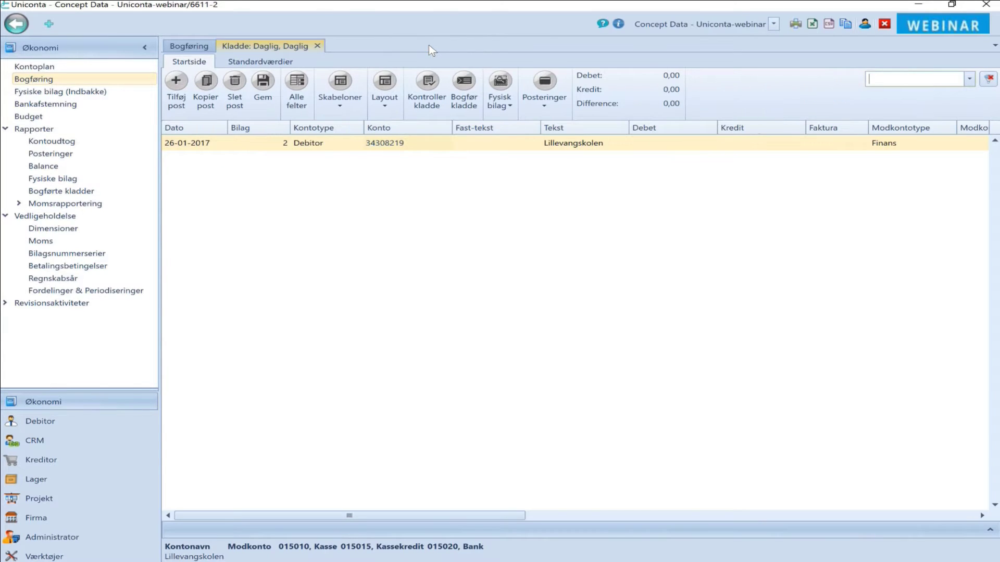
Settle the open entry for invoice 10044 on the Lillevangskolen journal line and generate the settlement.
{"action": "left_click", "coordinate": [491, 142]}
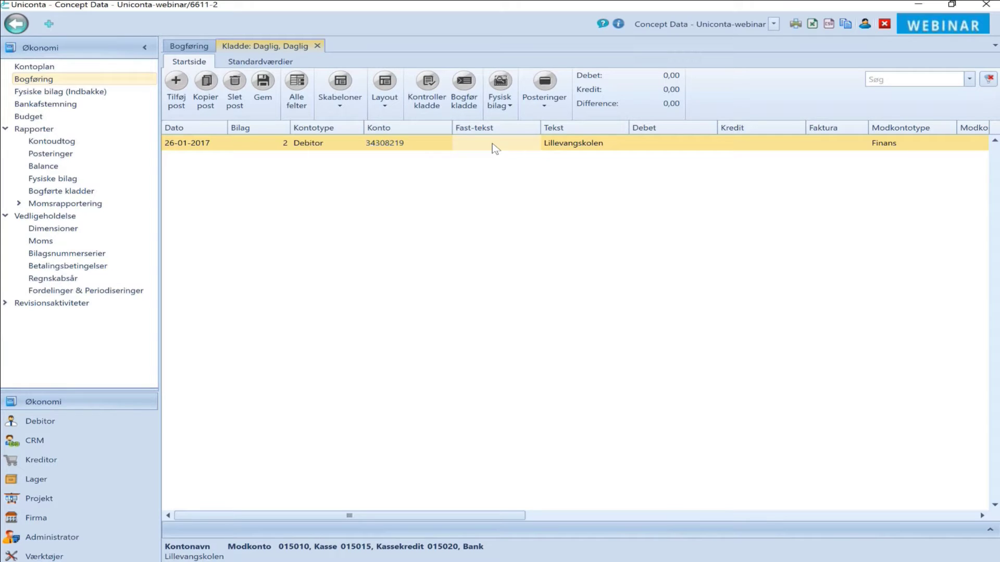
{"action": "key", "text": "F8"}
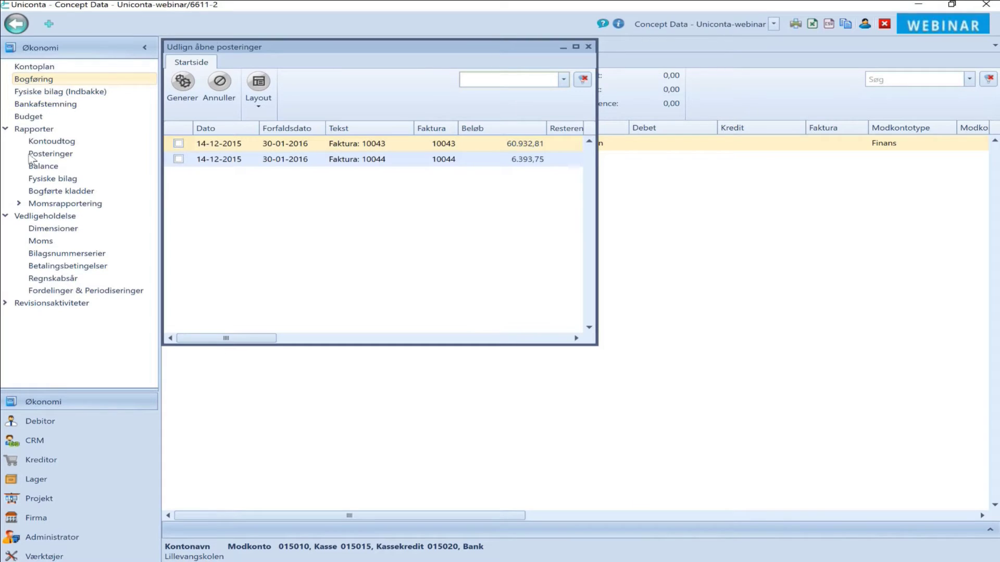
{"action": "left_click", "coordinate": [177, 159]}
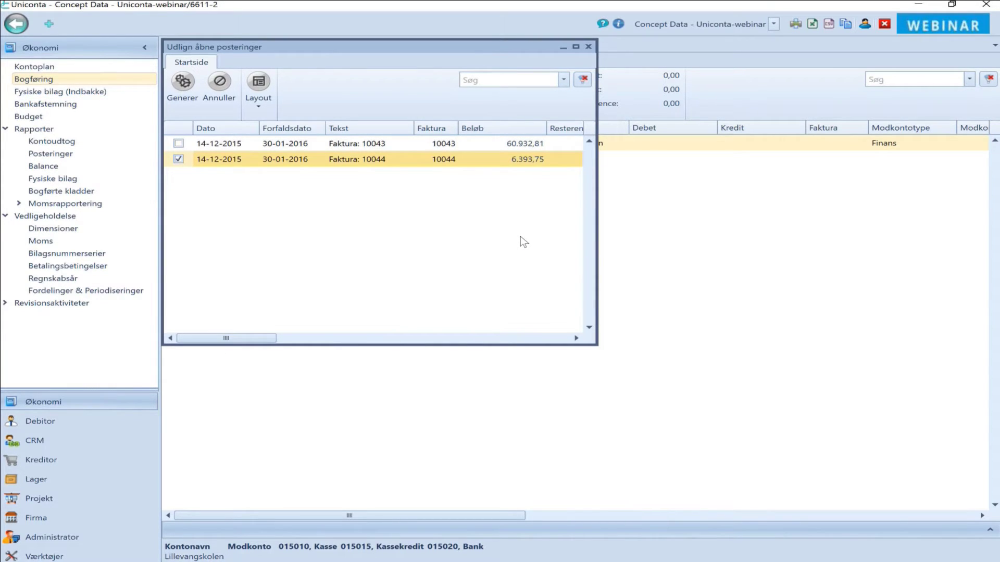
{"action": "left_click", "coordinate": [176, 88]}
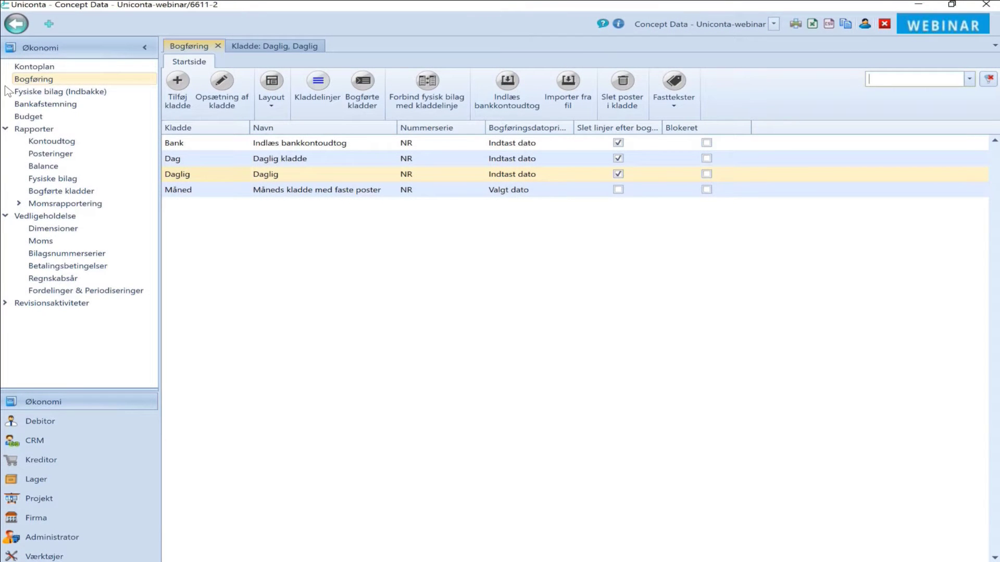
Review the company information (Firmaoplysninger), including the e-mail address for physical vouchers, and return to the Daglig journal.
{"action": "left_click", "coordinate": [44, 519]}
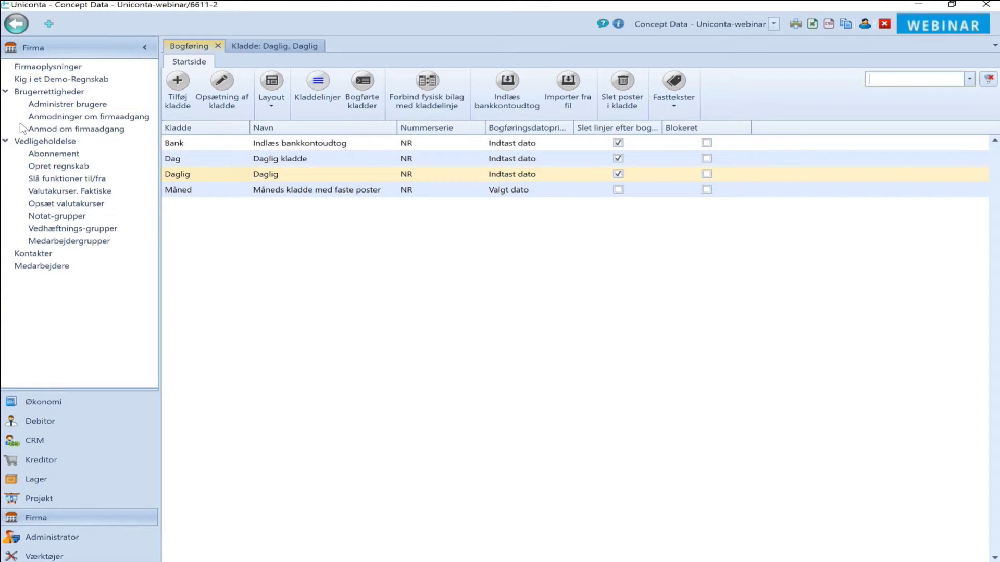
{"action": "left_click", "coordinate": [46, 67]}
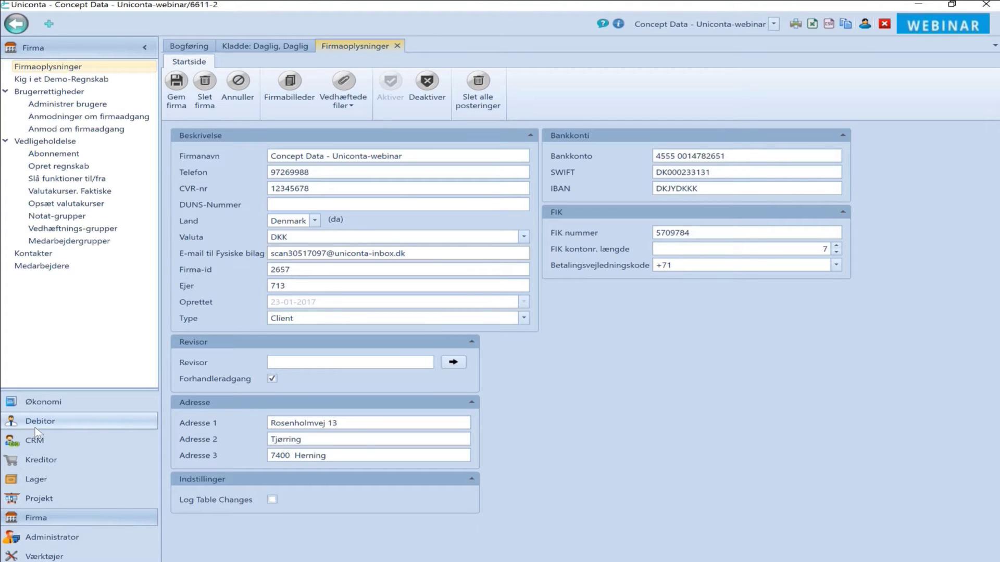
{"action": "left_click", "coordinate": [42, 403]}
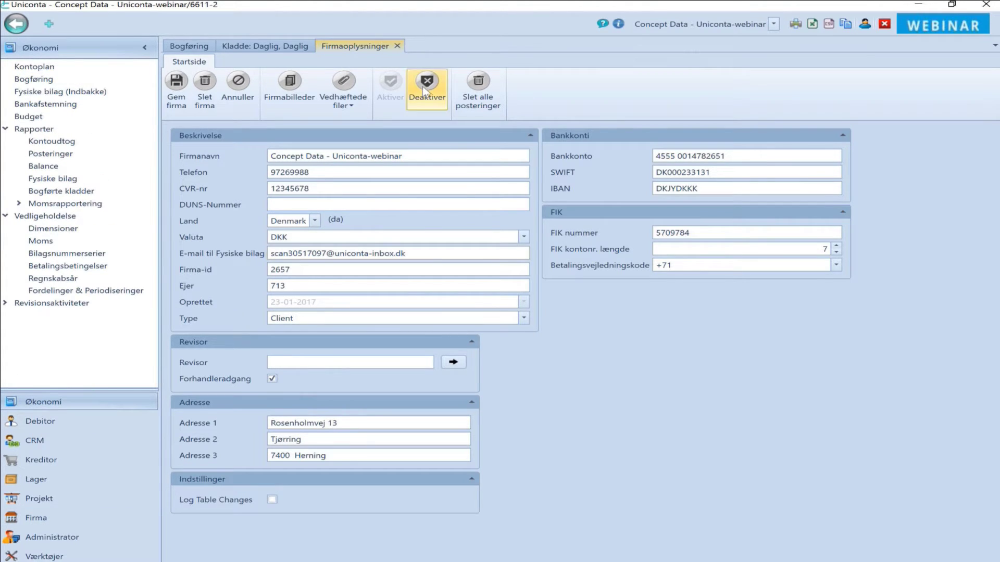
{"action": "left_click", "coordinate": [396, 46]}
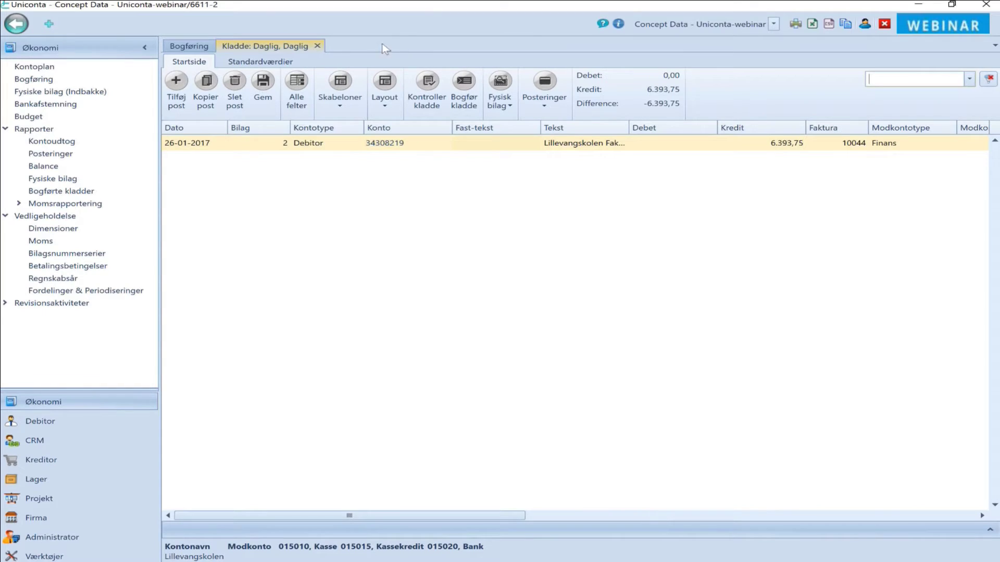
Add a new voucher to the physical voucher inbox using the file udlaeg_bilag_26-01-2017.jpg.
{"action": "left_click", "coordinate": [37, 92]}
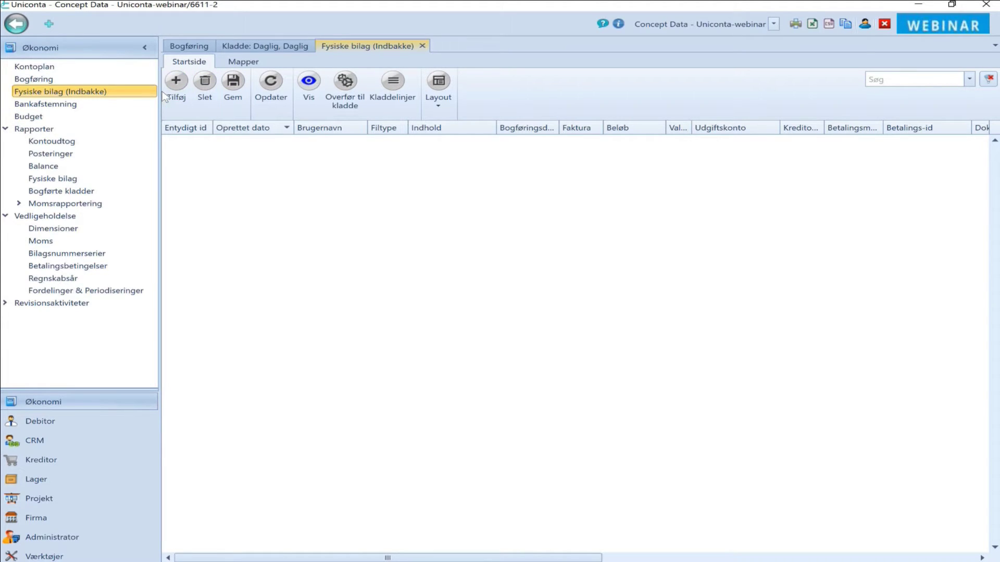
{"action": "left_click", "coordinate": [176, 84]}
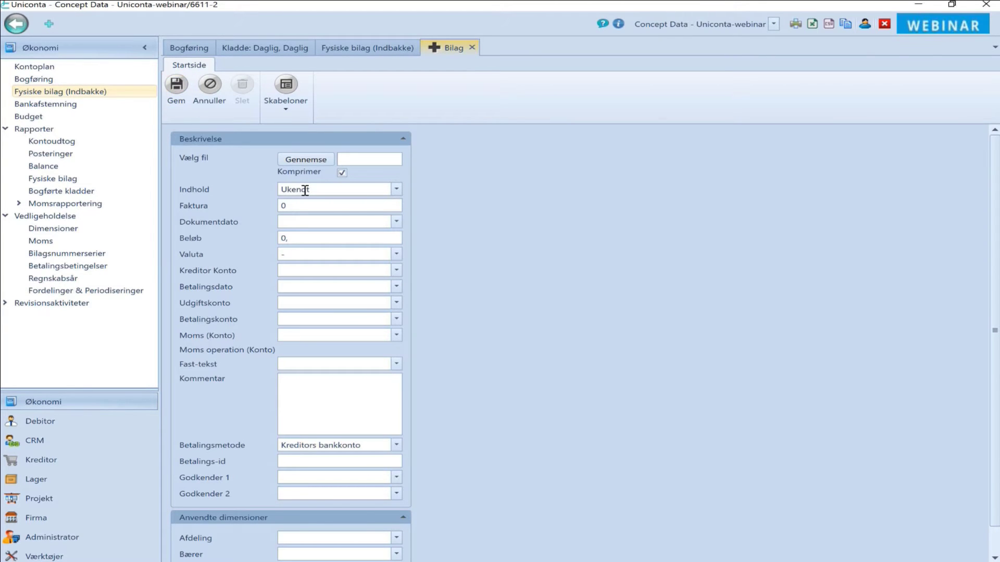
{"action": "left_click", "coordinate": [305, 158]}
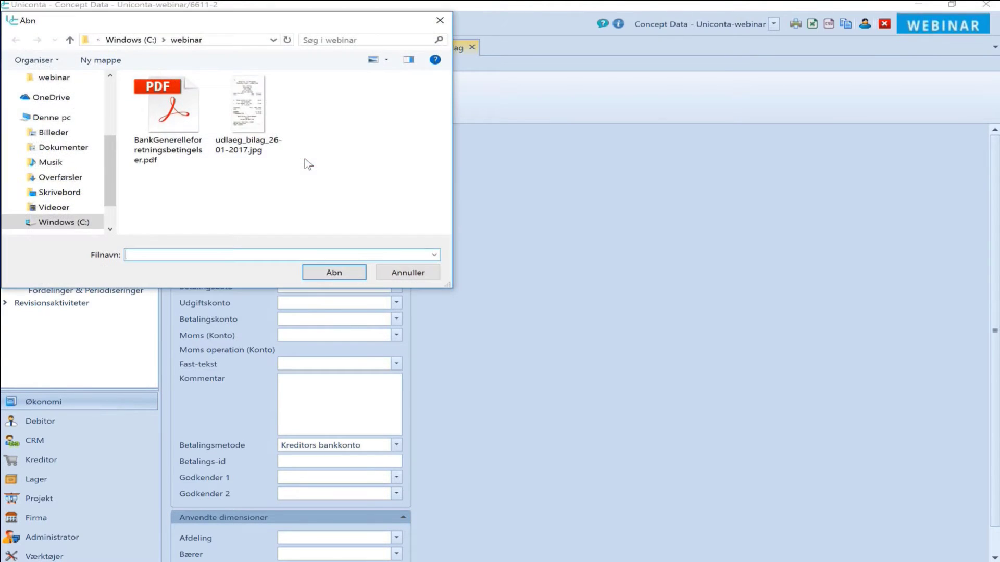
{"action": "double_click", "coordinate": [258, 122]}
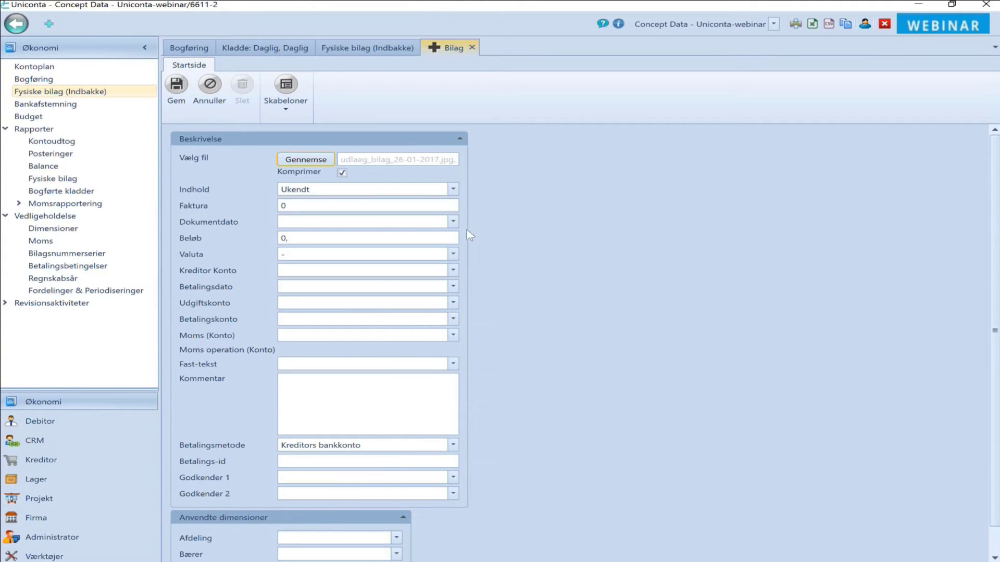
Save the voucher with amount 45 and content type Rejse- og repræsentationsudgifter, and view the stored document.
{"action": "left_click", "coordinate": [283, 239]}
{"action": "type", "text": "45"}
{"action": "left_click", "coordinate": [314, 228]}
{"action": "left_click", "coordinate": [314, 238]}
{"action": "key", "text": "BackSpace"}
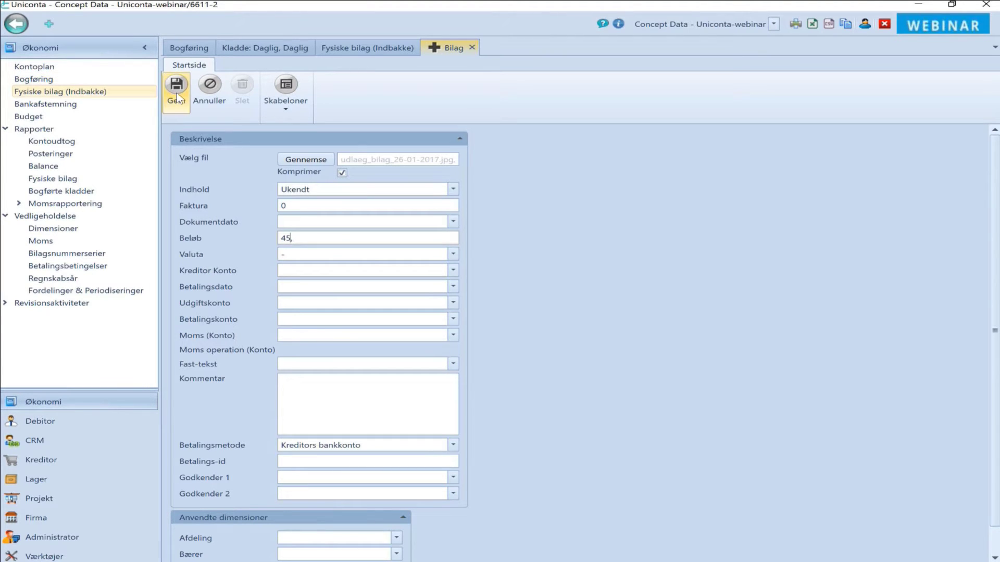
{"action": "left_click", "coordinate": [454, 190]}
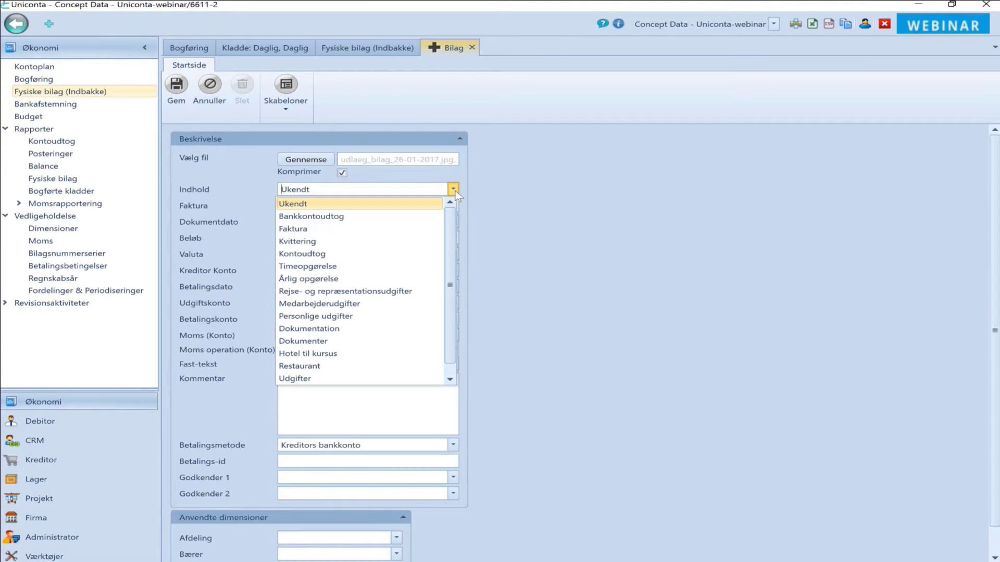
{"action": "left_click", "coordinate": [351, 293]}
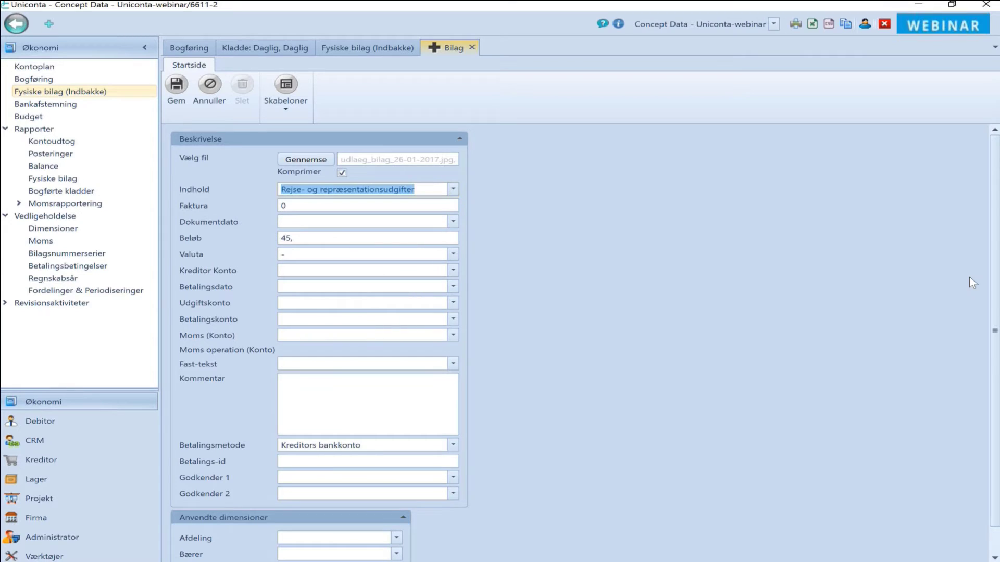
{"action": "left_click", "coordinate": [179, 87]}
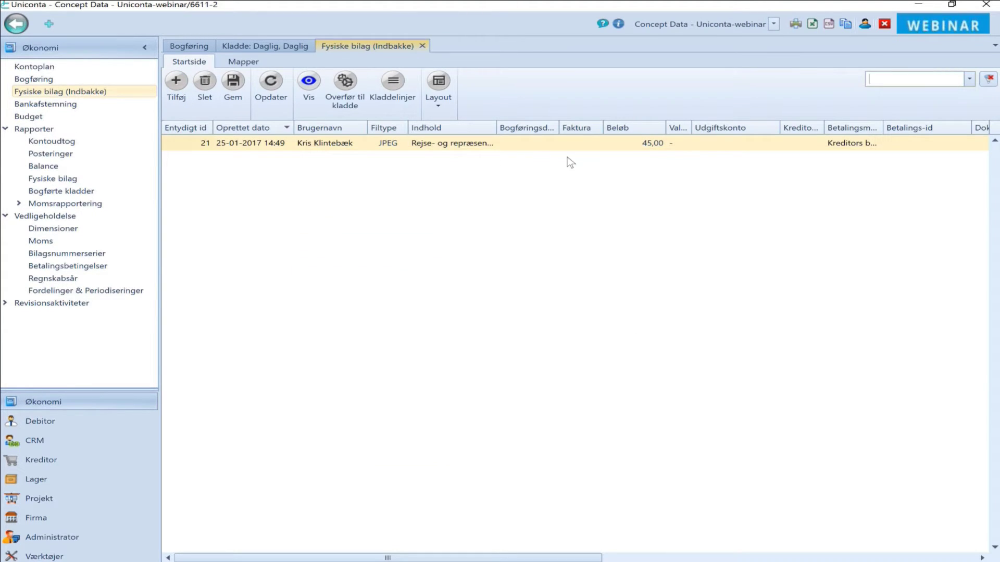
{"action": "left_click", "coordinate": [312, 84]}
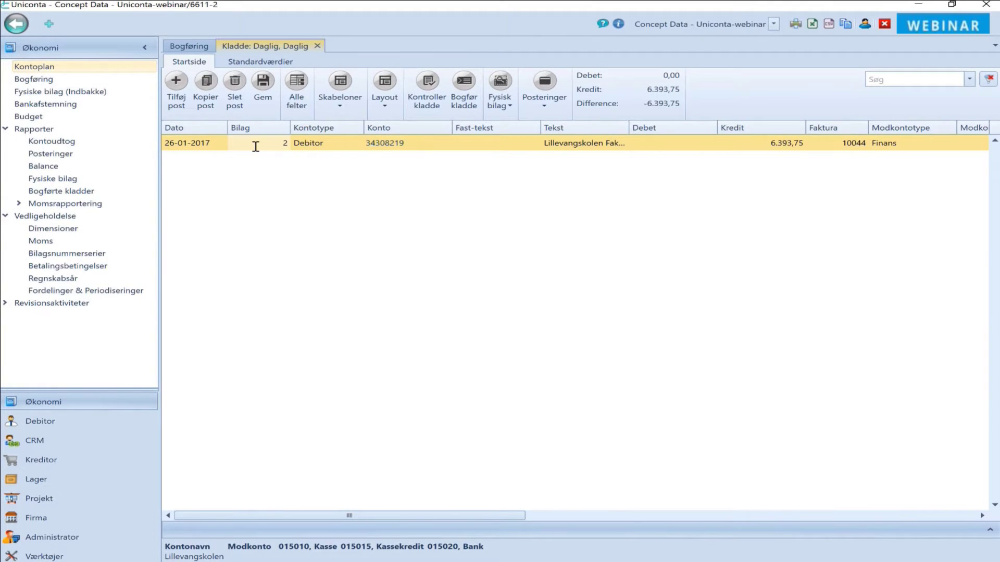
Add a new line to the Daglig journal and attach the 45,00 expense voucher from the inbox to it.
{"action": "key", "text": "Down"}
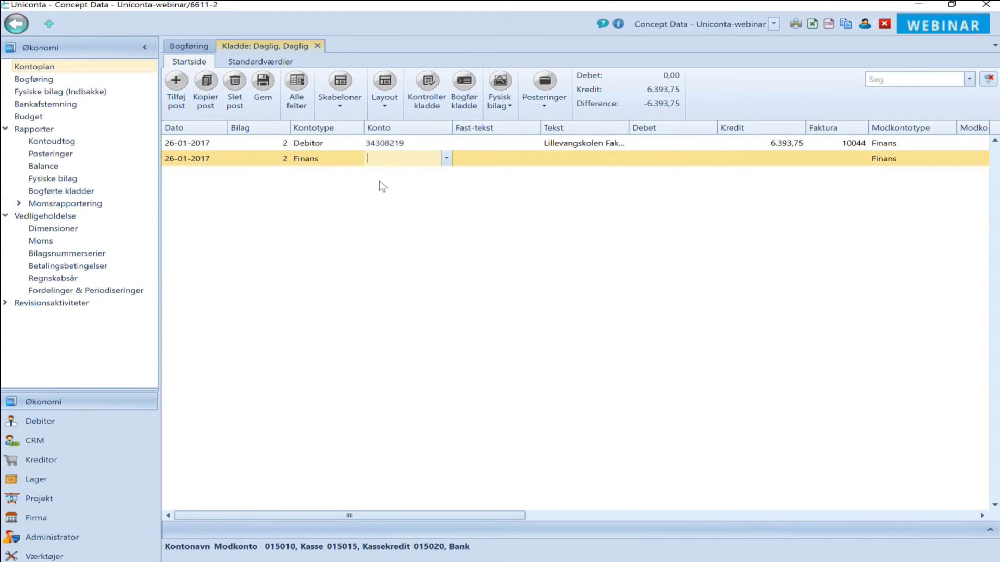
{"action": "left_click", "coordinate": [502, 107]}
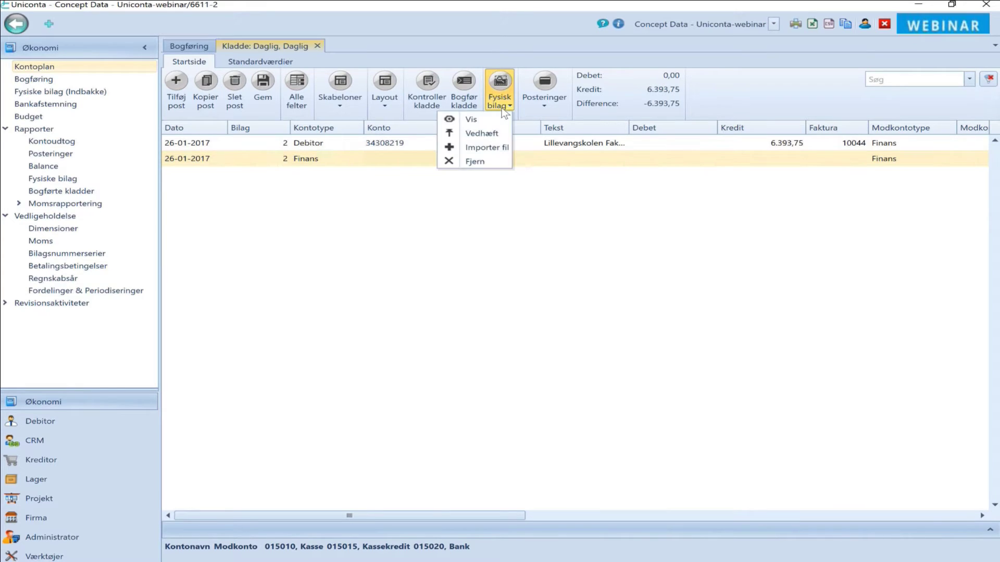
{"action": "left_click", "coordinate": [476, 134]}
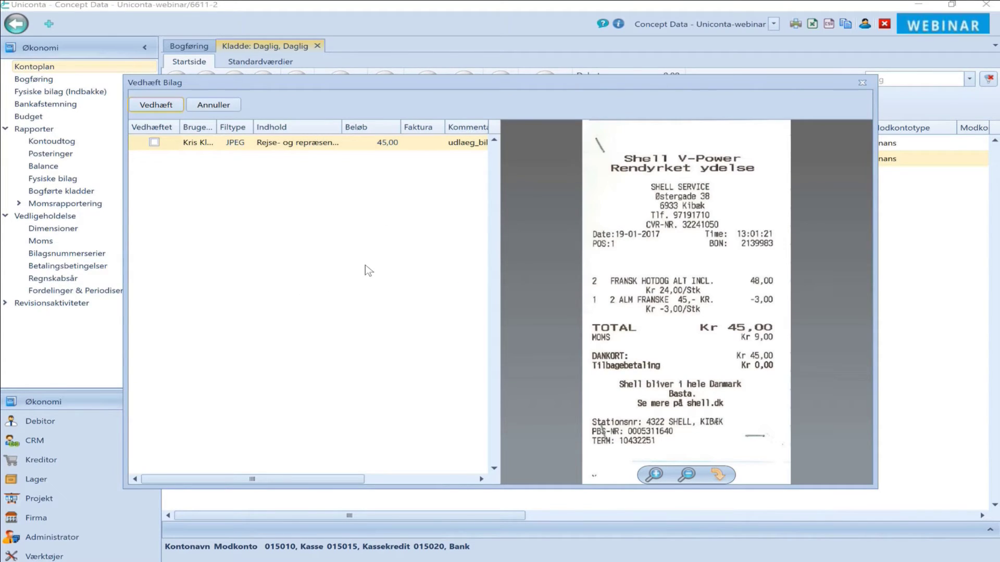
{"action": "left_click", "coordinate": [153, 144]}
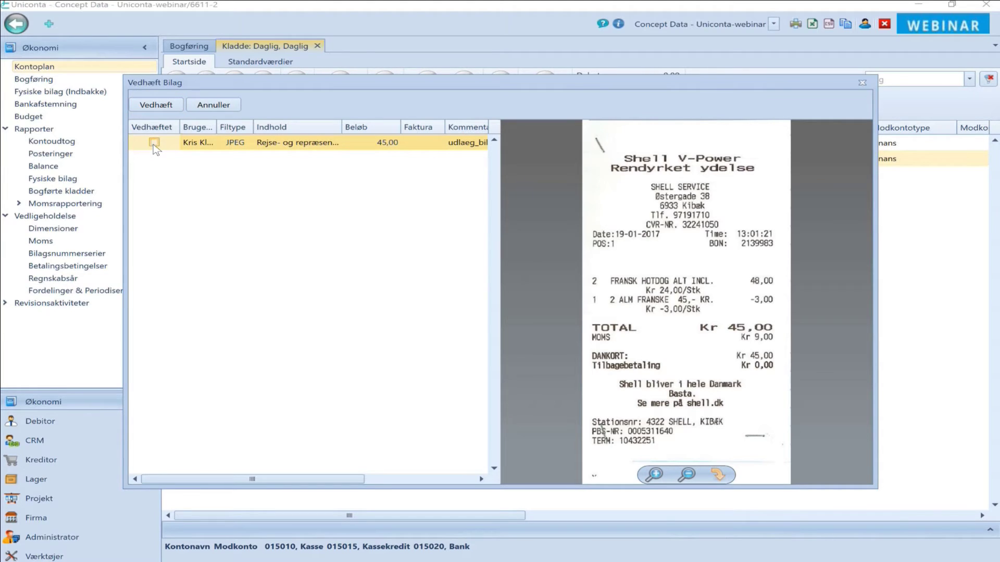
{"action": "left_click", "coordinate": [146, 105]}
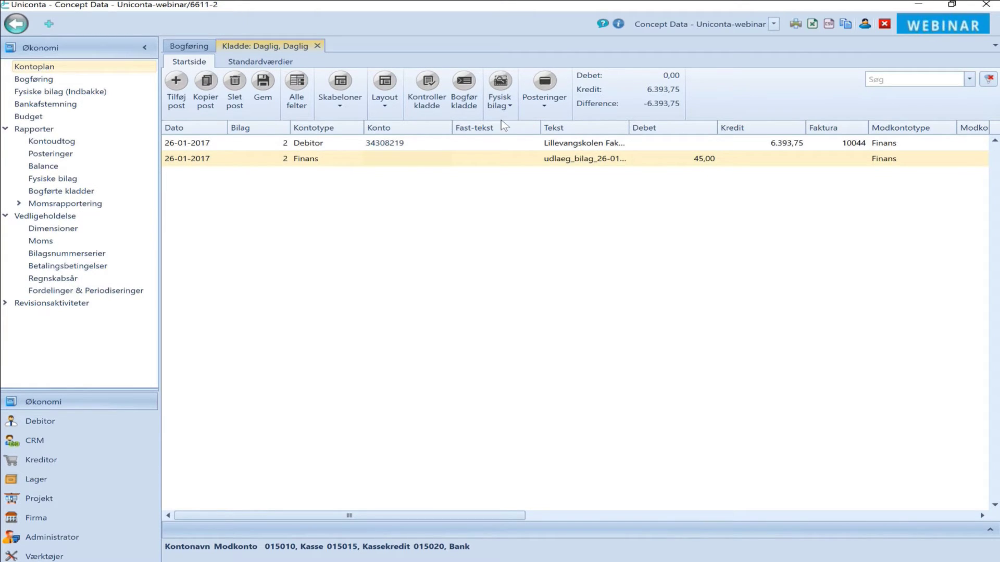
View the receipt attached to the new Finans journal line and close it.
{"action": "left_click", "coordinate": [504, 106]}
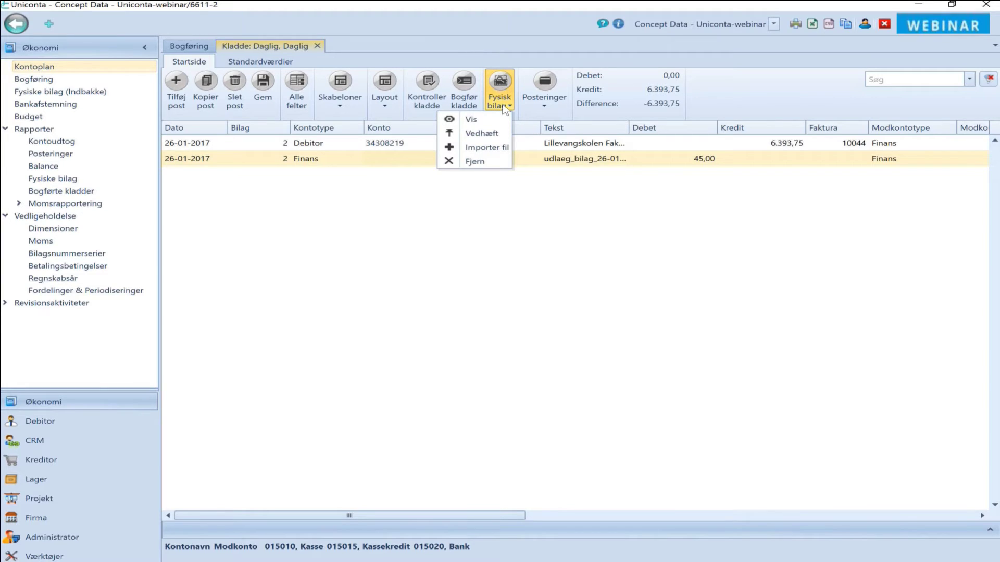
{"action": "left_click", "coordinate": [471, 118]}
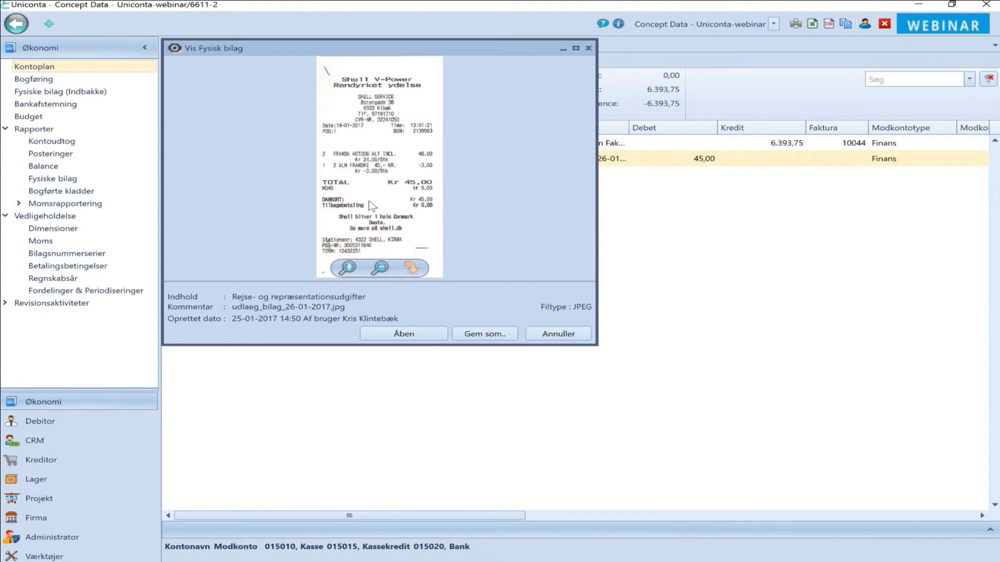
{"action": "left_click", "coordinate": [588, 48]}
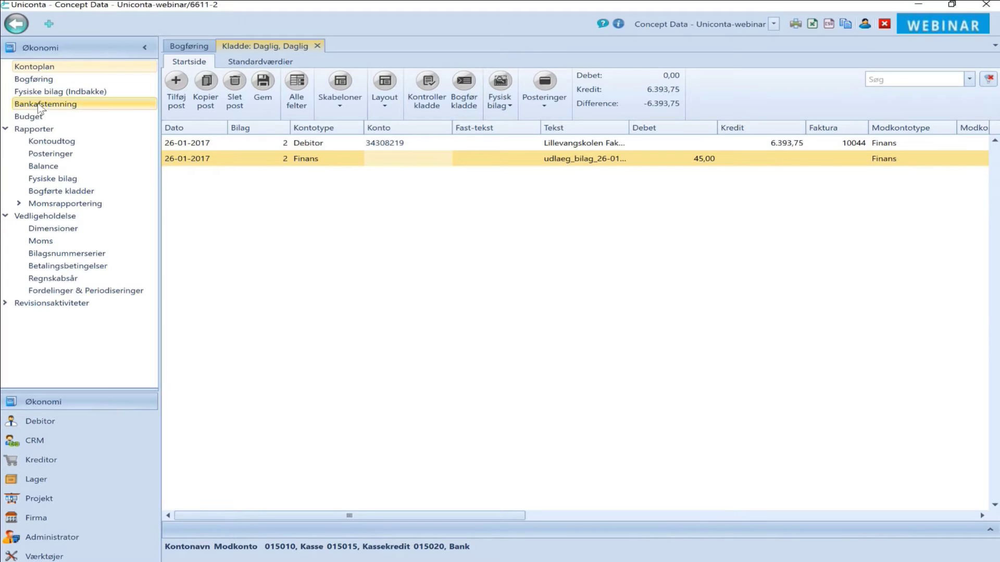
Search the chart of accounts for "bank".
{"action": "left_click", "coordinate": [33, 66]}
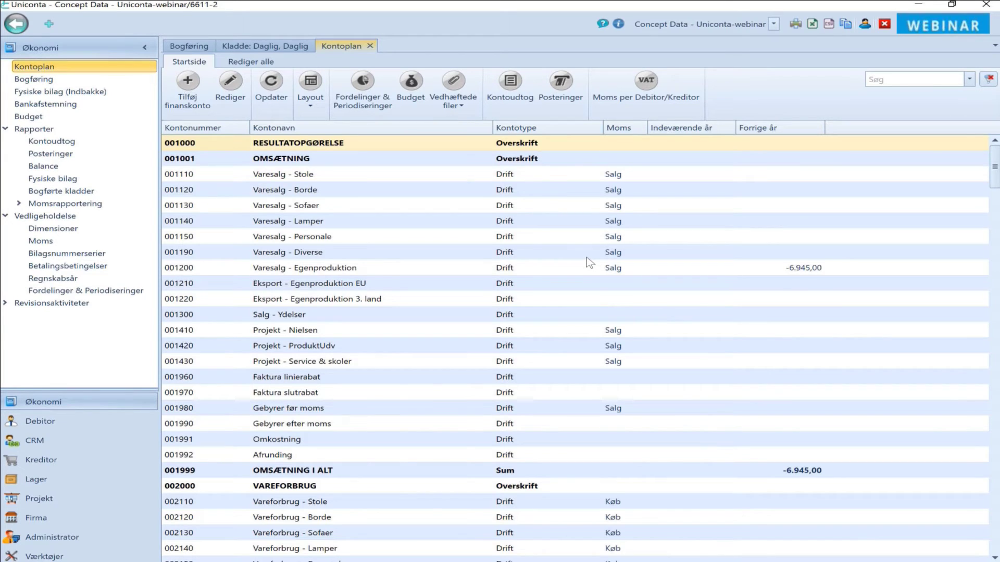
{"action": "left_click", "coordinate": [905, 78]}
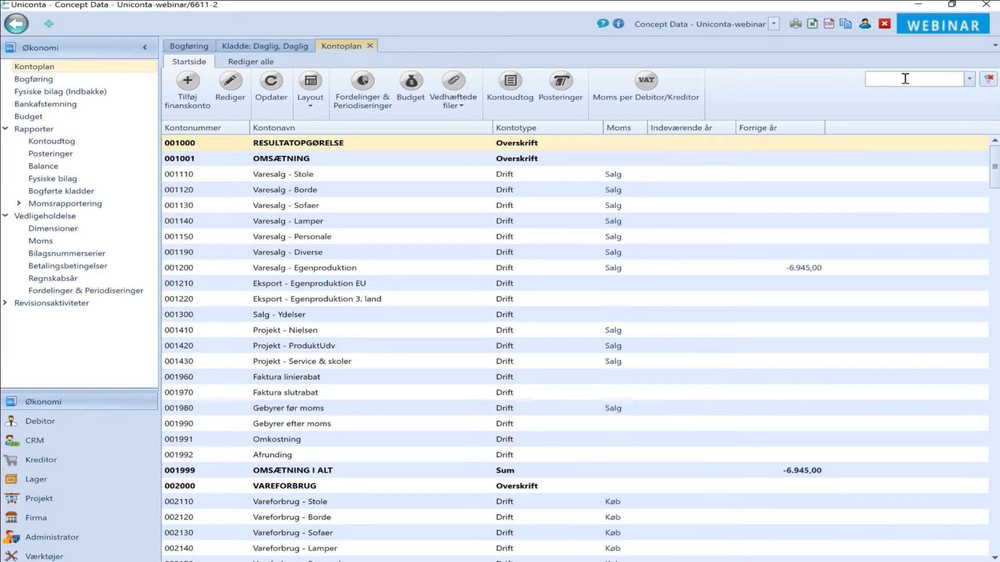
{"action": "type", "text": "bank"}
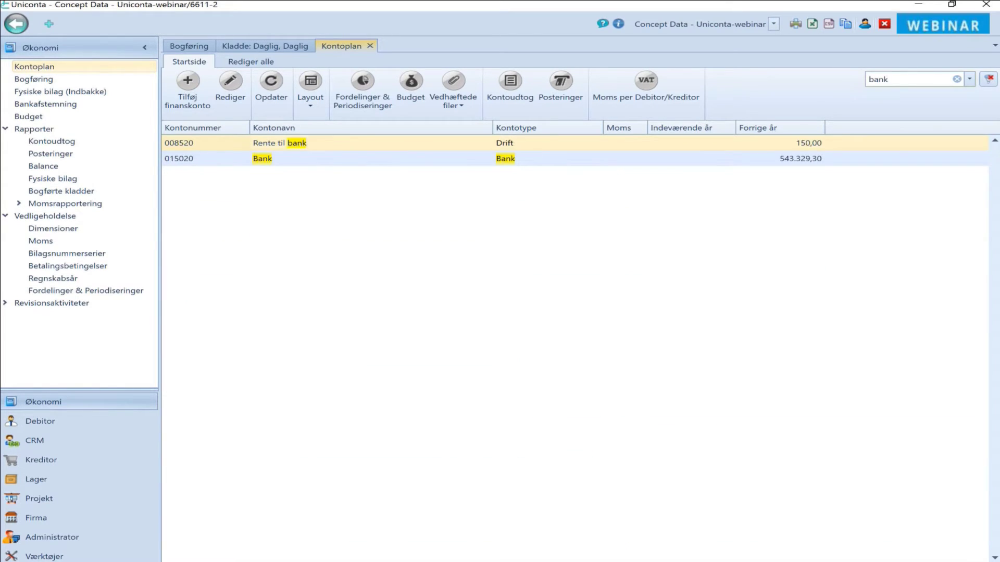
View the account statement for the Bank account 015020 and close it.
{"action": "double_click", "coordinate": [265, 160]}
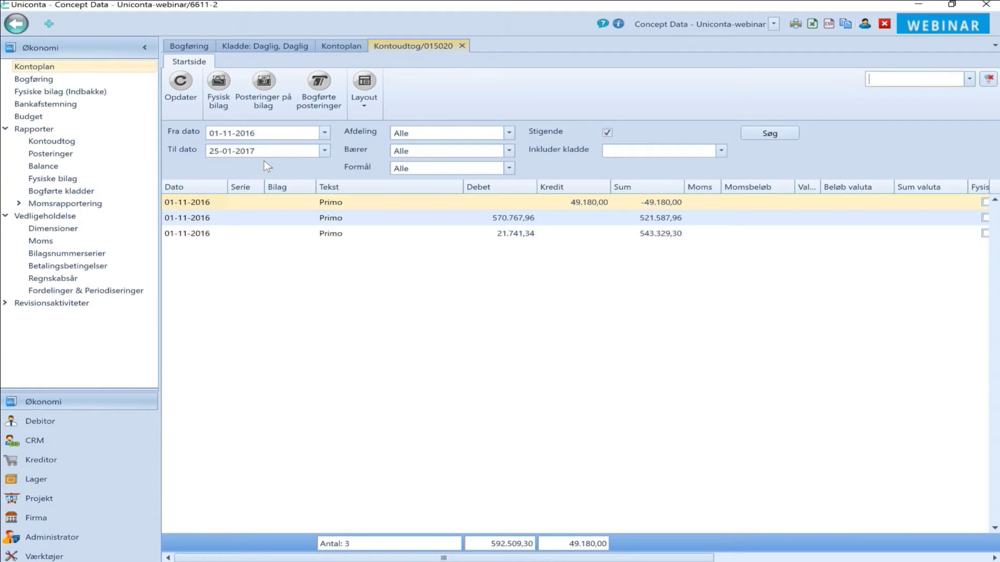
{"action": "left_click", "coordinate": [460, 45]}
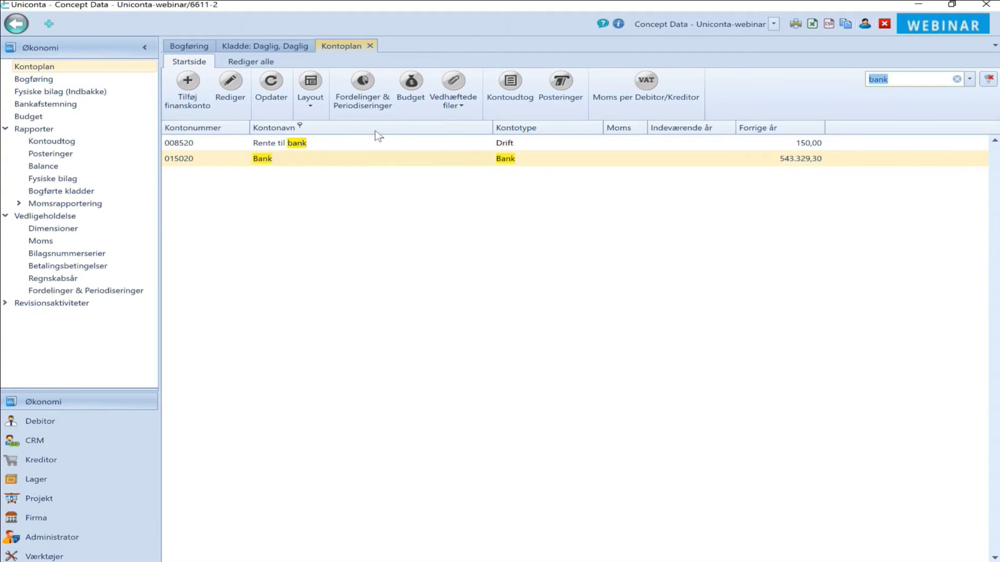
Attach BankGenerelleforretningsbetingelser.pdf as a document to the Bank account and save it.
{"action": "left_click", "coordinate": [451, 105]}
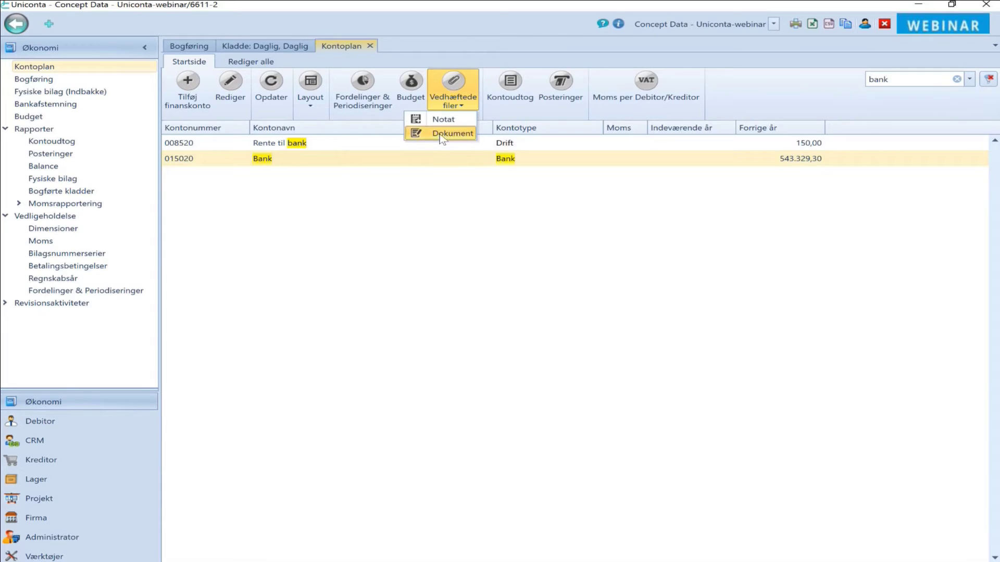
{"action": "left_click", "coordinate": [443, 133]}
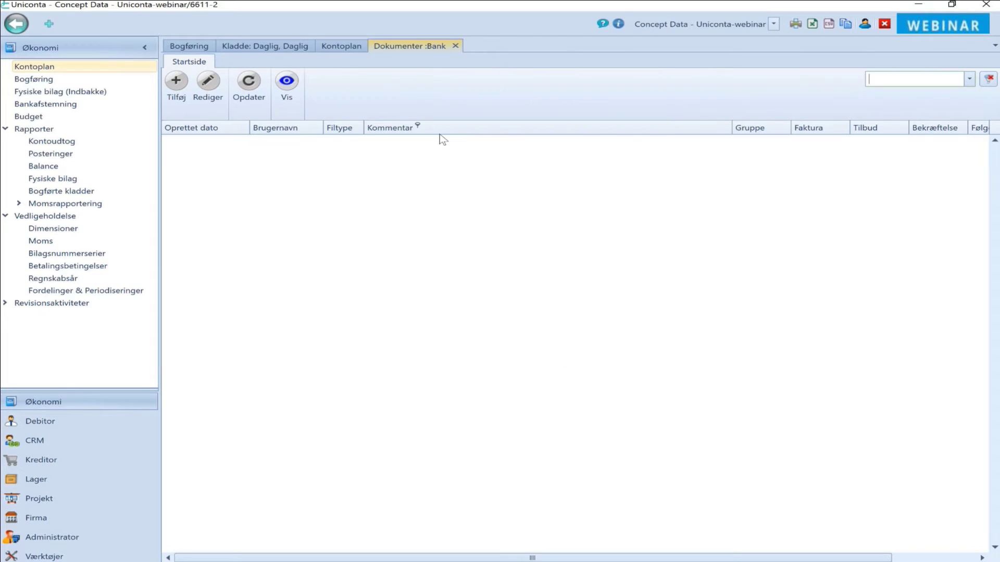
{"action": "left_click", "coordinate": [178, 85]}
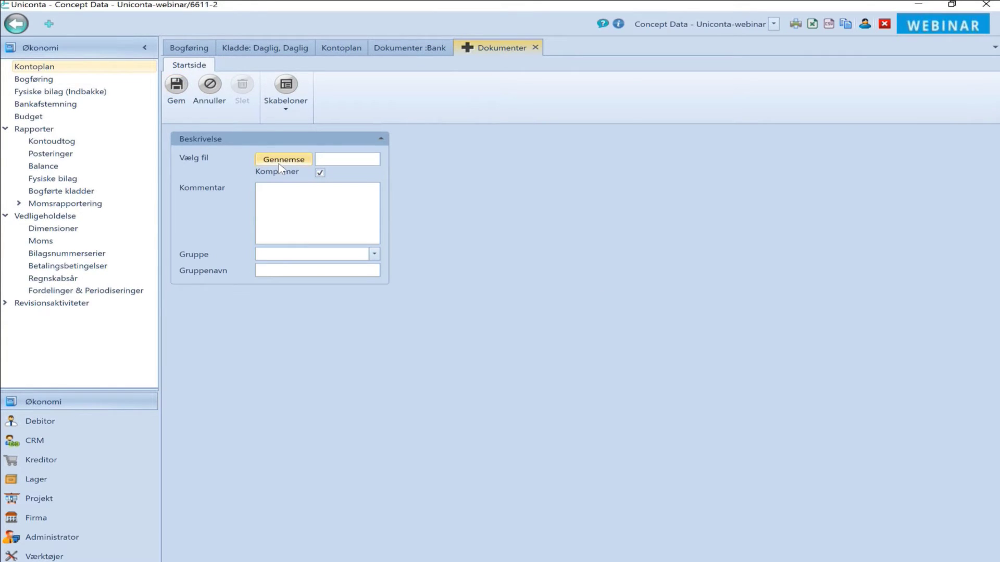
{"action": "left_click", "coordinate": [281, 160]}
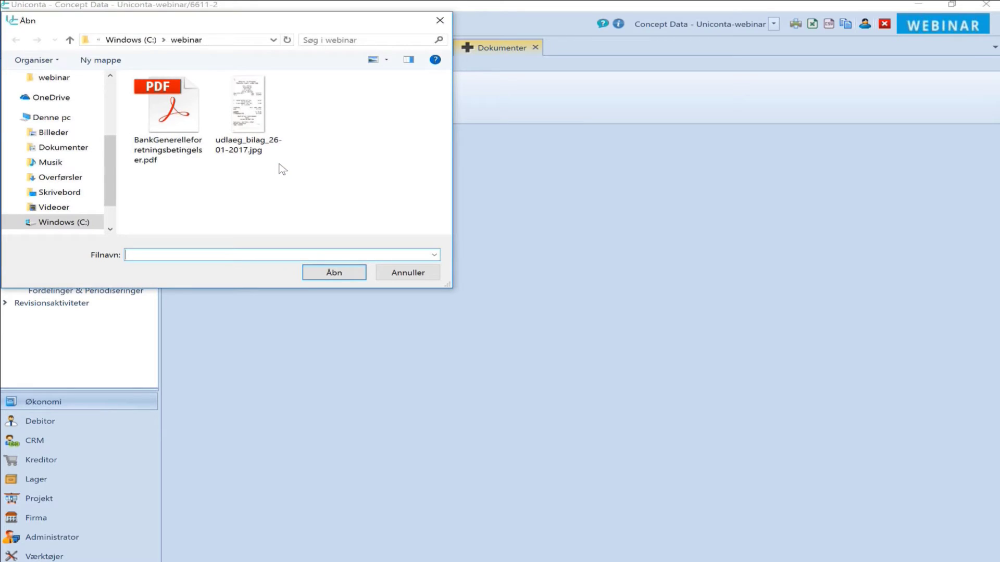
{"action": "double_click", "coordinate": [166, 107]}
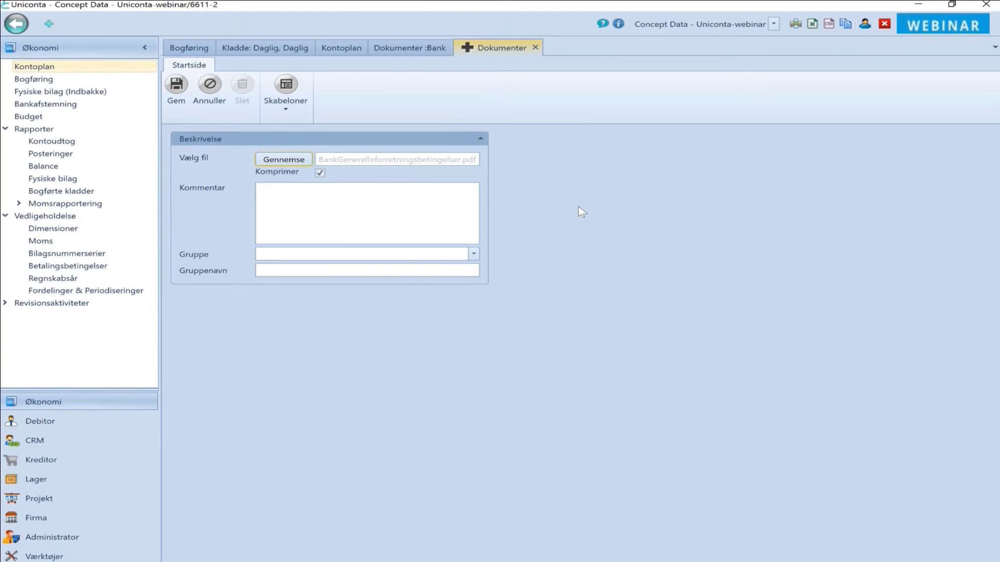
{"action": "left_click", "coordinate": [176, 85]}
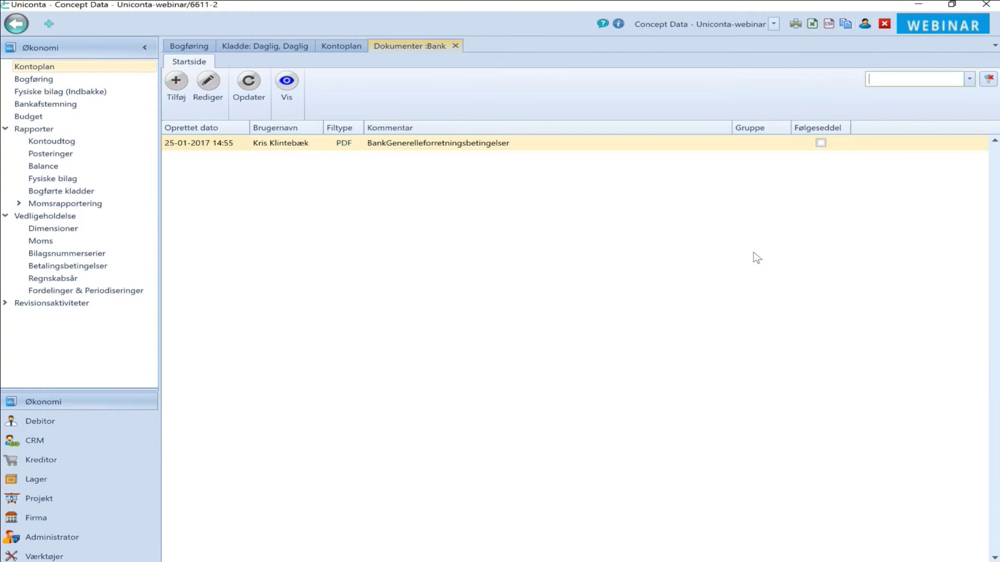
View the PDF attached to the Bank account in an enlarged preview window and close it.
{"action": "left_click", "coordinate": [290, 90]}
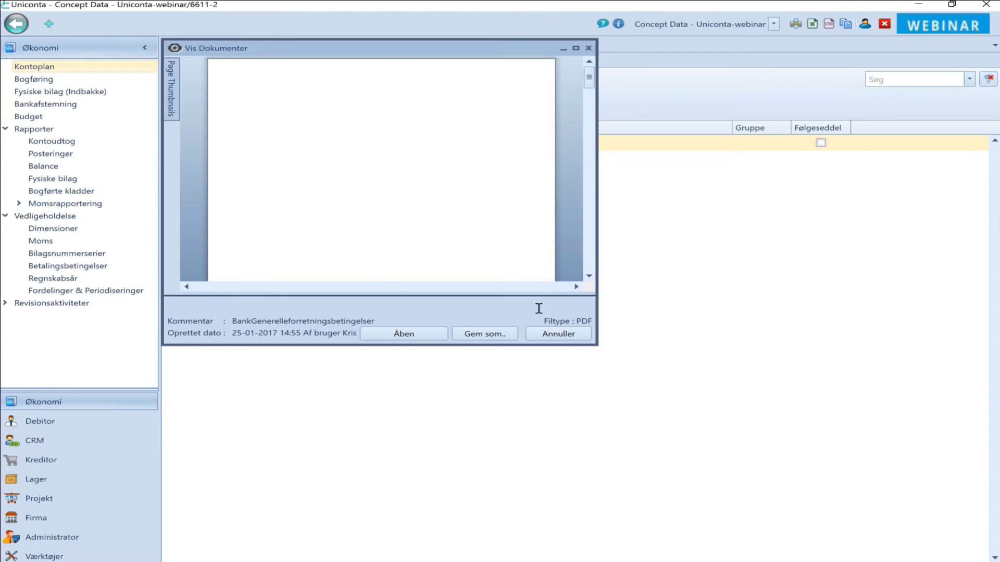
{"action": "left_click_drag", "start_coordinate": [593, 346], "coordinate": [771, 530]}
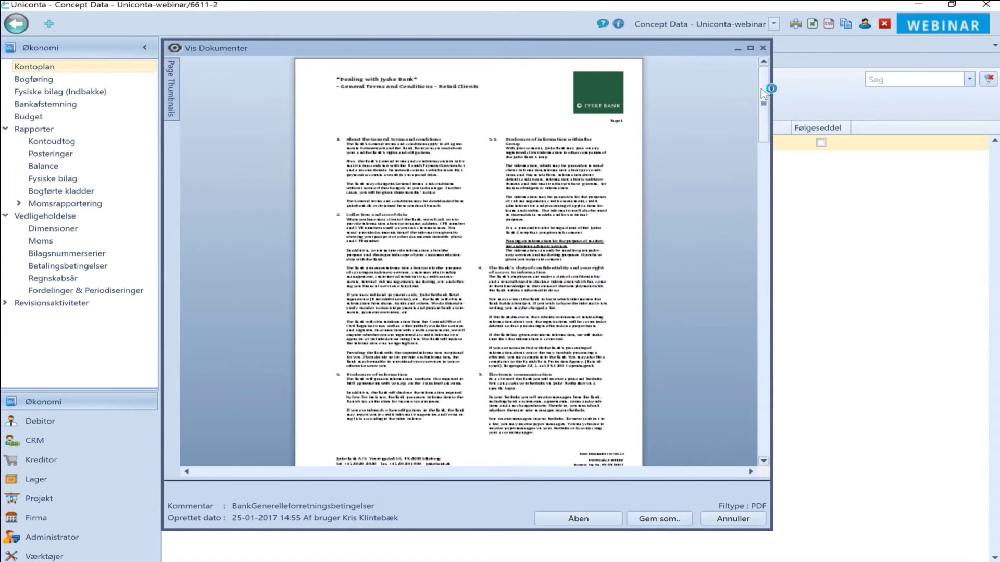
{"action": "left_click", "coordinate": [763, 47]}
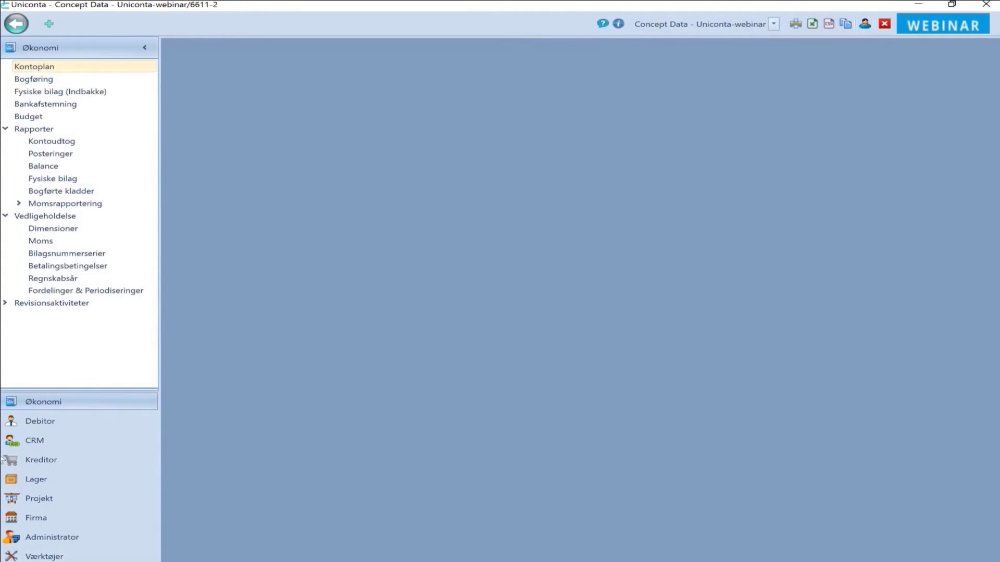
Open the Debitor customer list and load its Standard layout.
{"action": "left_click", "coordinate": [42, 420]}
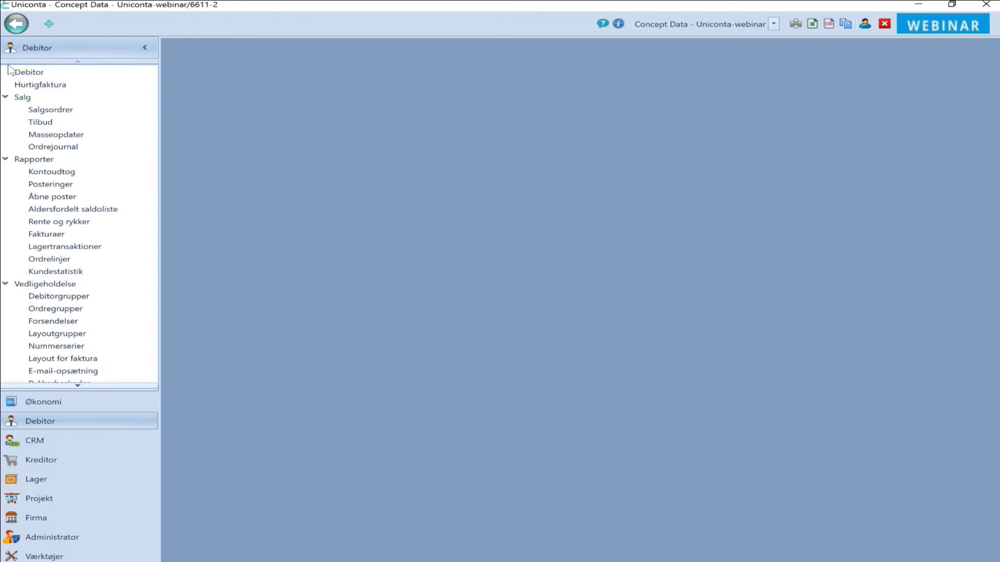
{"action": "left_click", "coordinate": [24, 72]}
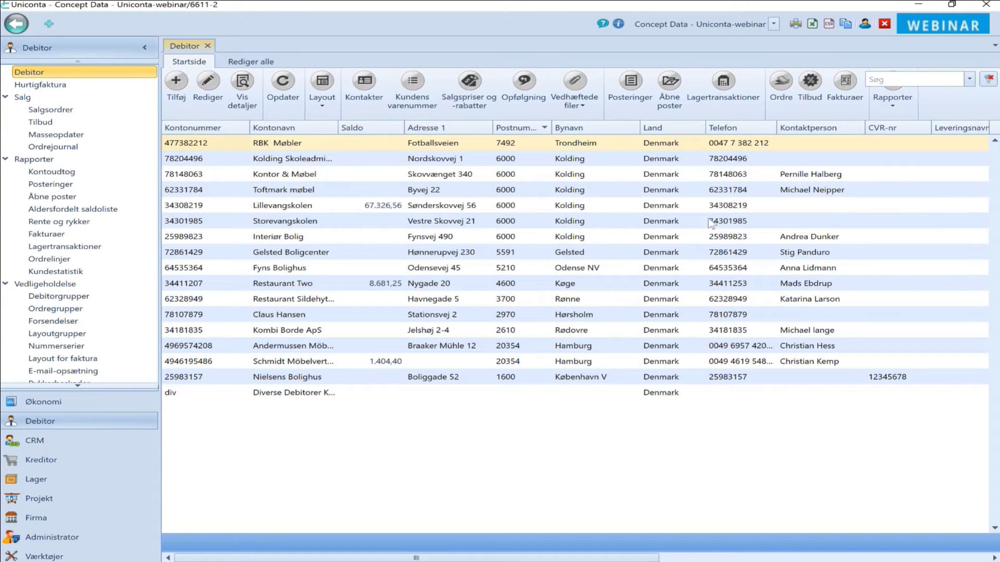
{"action": "left_click", "coordinate": [323, 107]}
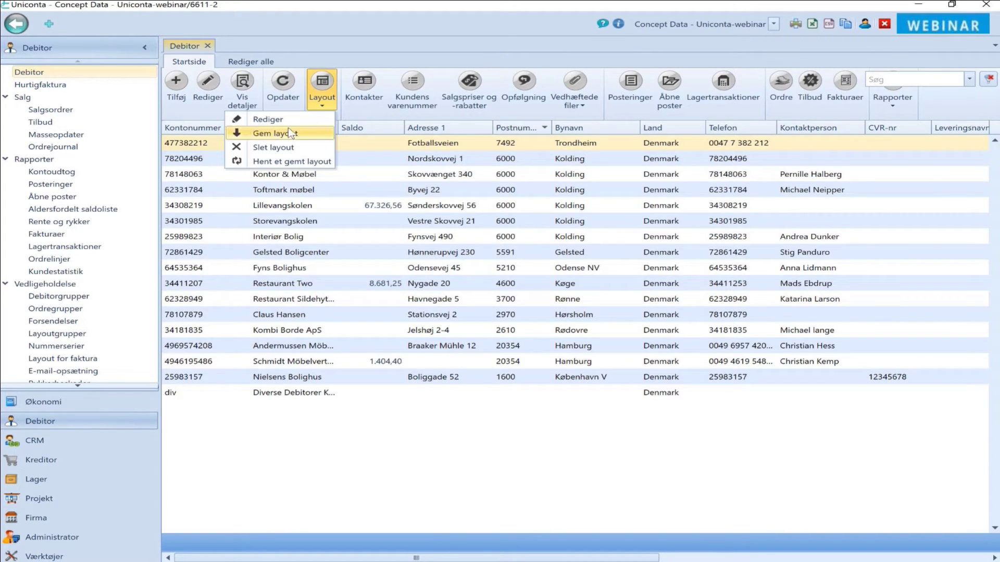
{"action": "left_click", "coordinate": [281, 162]}
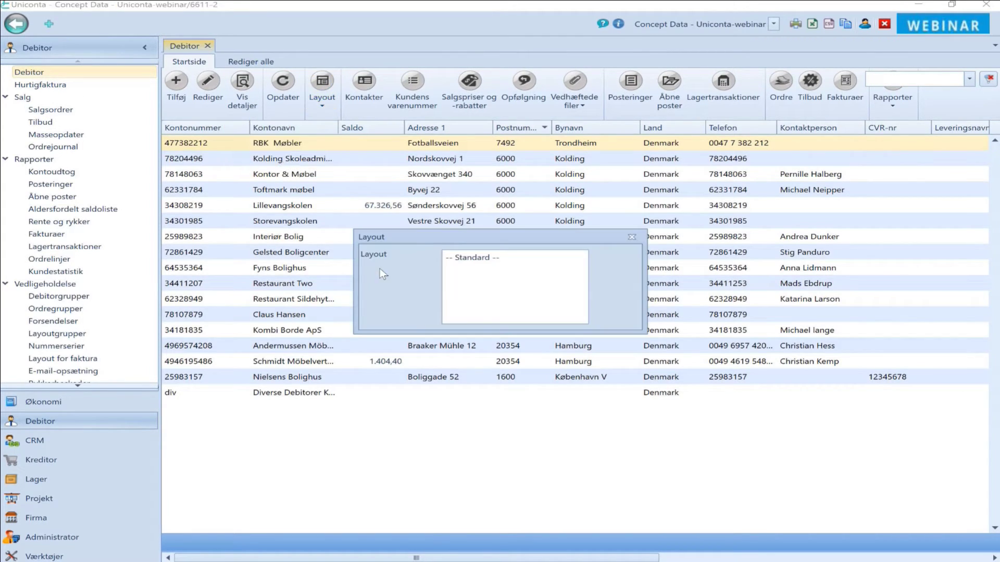
{"action": "double_click", "coordinate": [464, 258]}
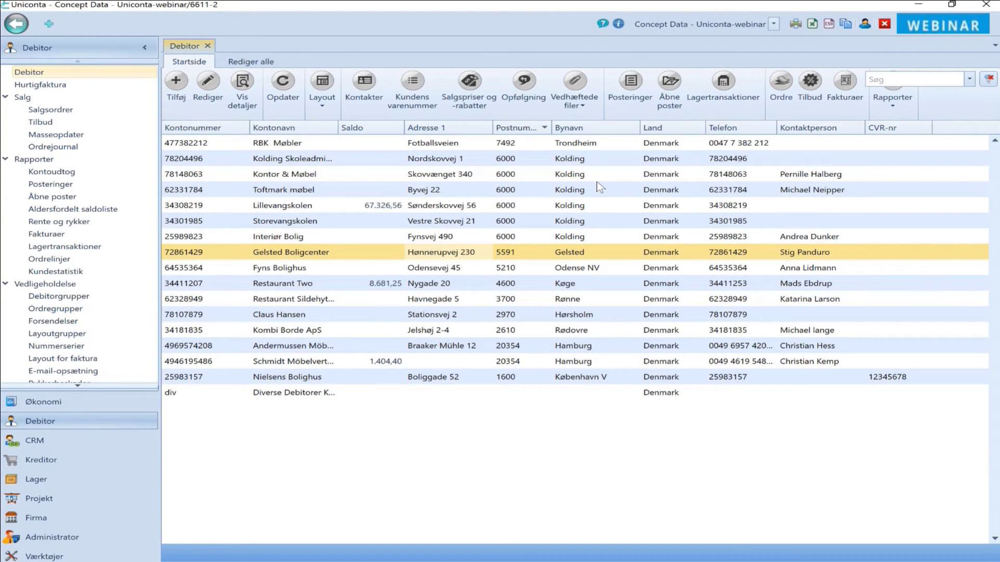
Add the Medarbejder field as a column between Kontonavn and Saldo, and widen it to show its full heading.
{"action": "right_click", "coordinate": [860, 132]}
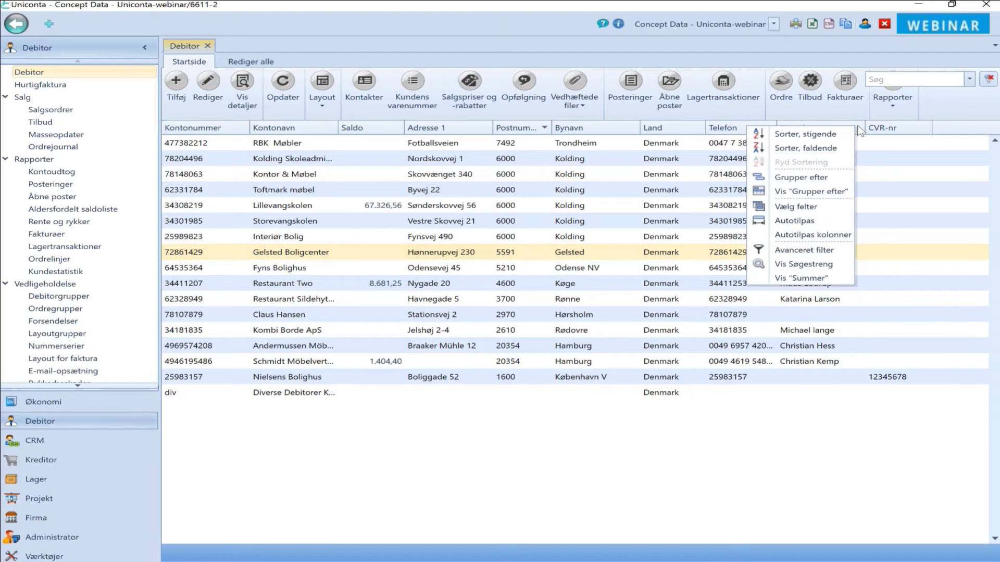
{"action": "left_click", "coordinate": [810, 208]}
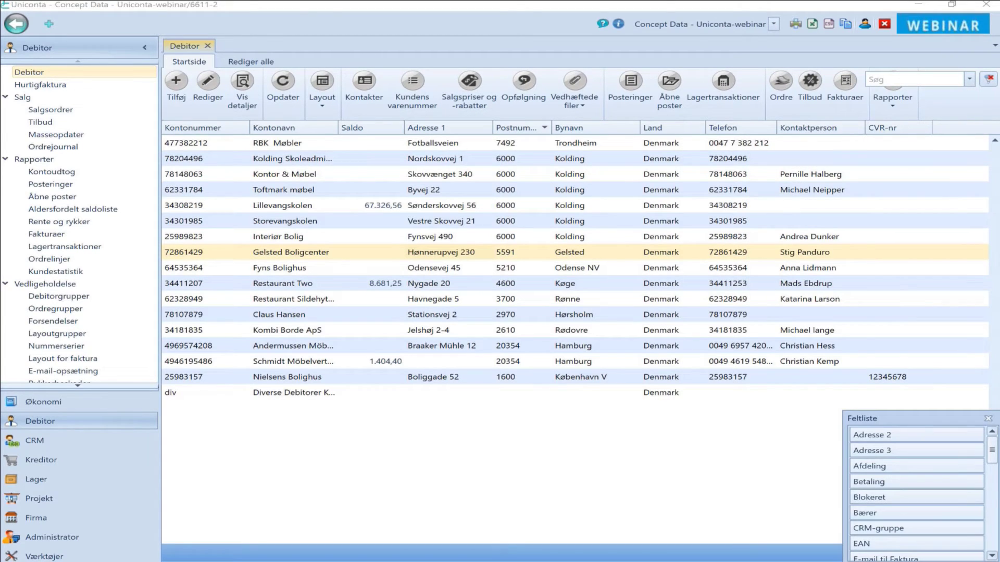
{"action": "scroll", "coordinate": [917, 493], "scroll_direction": "down", "scroll_amount": 4}
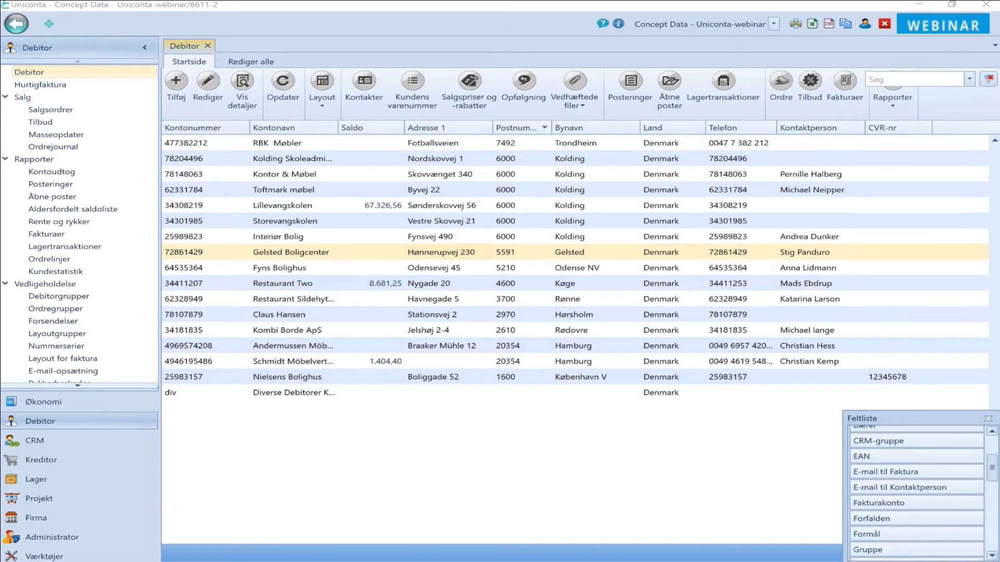
{"action": "scroll", "coordinate": [916, 493], "scroll_direction": "down", "scroll_amount": 6}
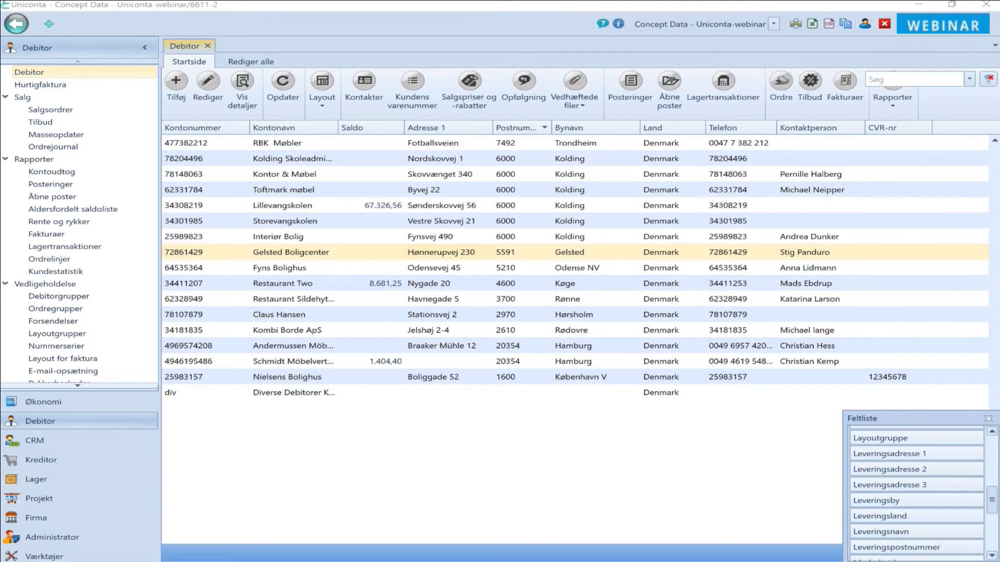
{"action": "scroll", "coordinate": [917, 494], "scroll_direction": "down", "scroll_amount": 1}
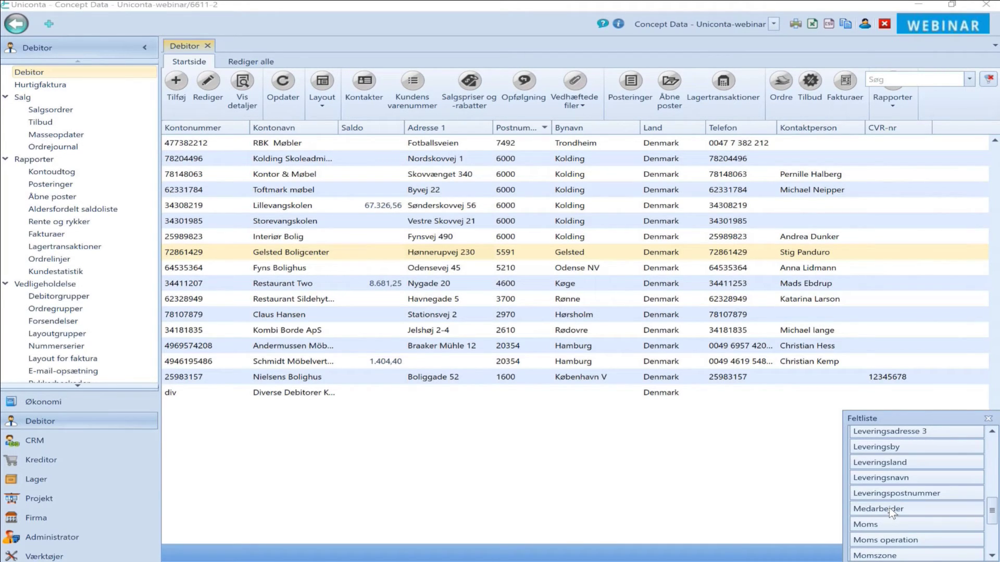
{"action": "mouse_move", "coordinate": [892, 513]}
{"action": "left_mouse_down"}
{"action": "mouse_move", "coordinate": [855, 168]}
{"action": "mouse_move", "coordinate": [793, 136]}
{"action": "mouse_move", "coordinate": [547, 106]}
{"action": "mouse_move", "coordinate": [513, 130]}
{"action": "mouse_move", "coordinate": [371, 128]}
{"action": "left_mouse_up"}
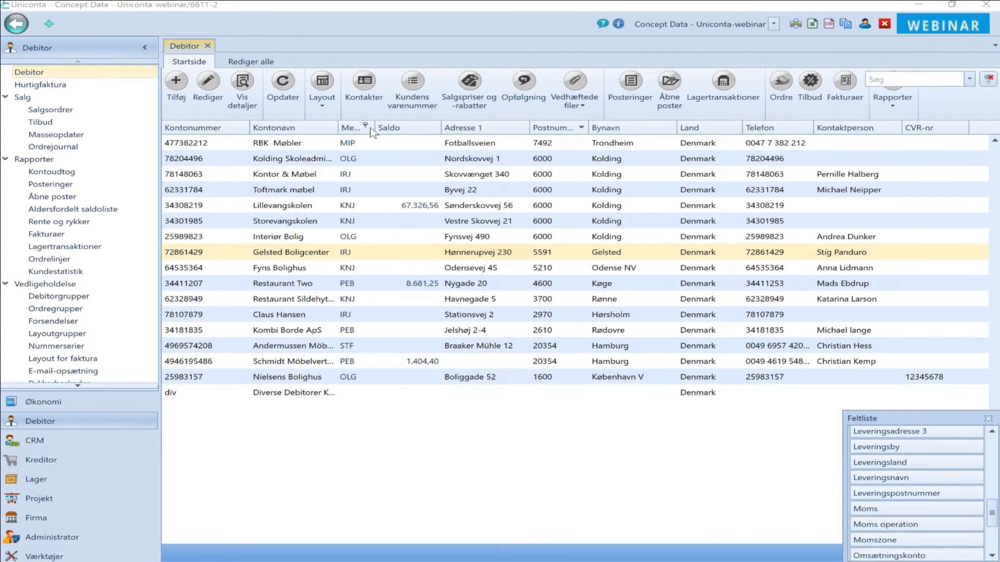
{"action": "left_click_drag", "start_coordinate": [374, 128], "coordinate": [415, 131]}
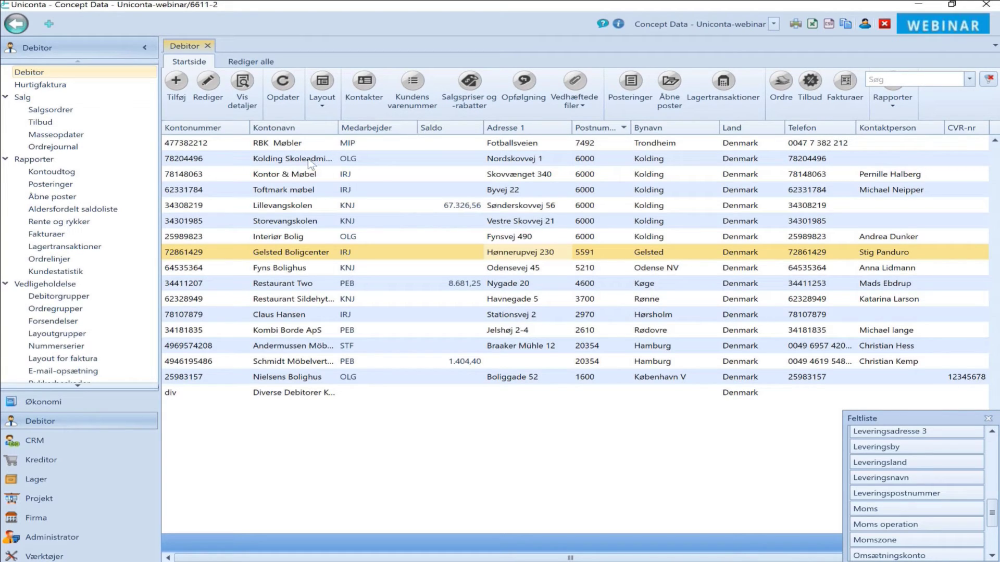
Filter the customer list to Medarbejder OLG and save the layout under the new name OLG.
{"action": "left_click", "coordinate": [395, 126]}
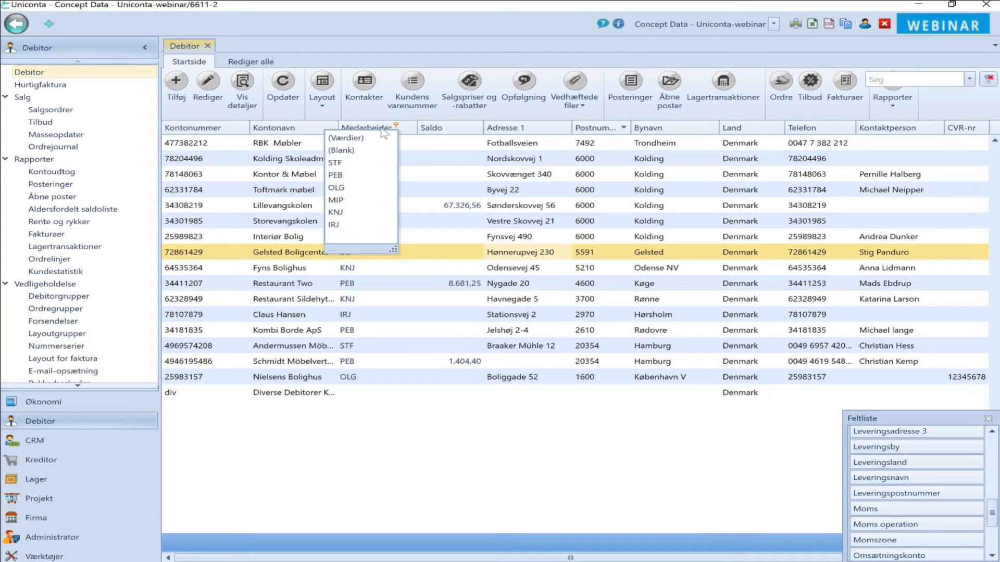
{"action": "left_click", "coordinate": [337, 188]}
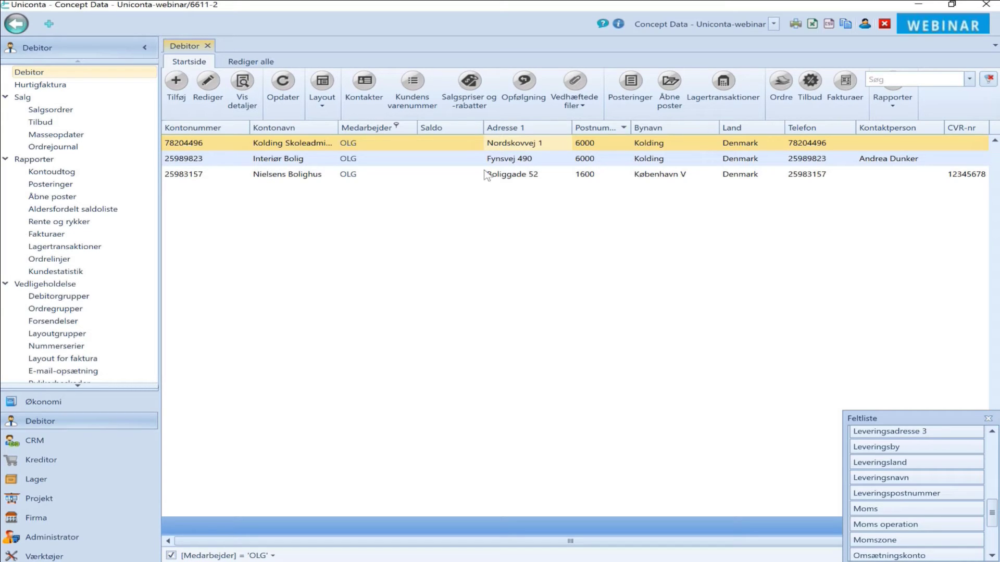
{"action": "left_click", "coordinate": [322, 106]}
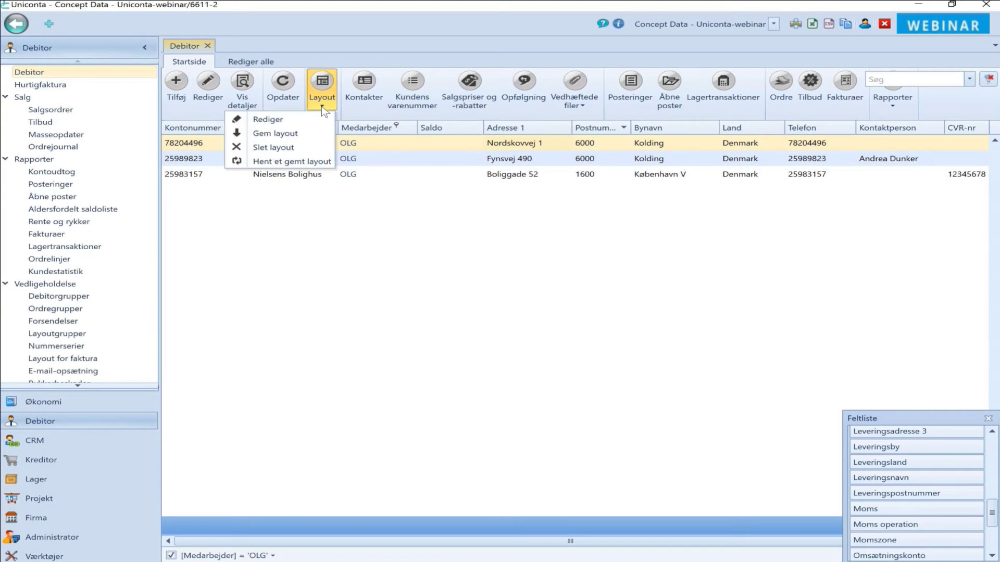
{"action": "left_click", "coordinate": [291, 134]}
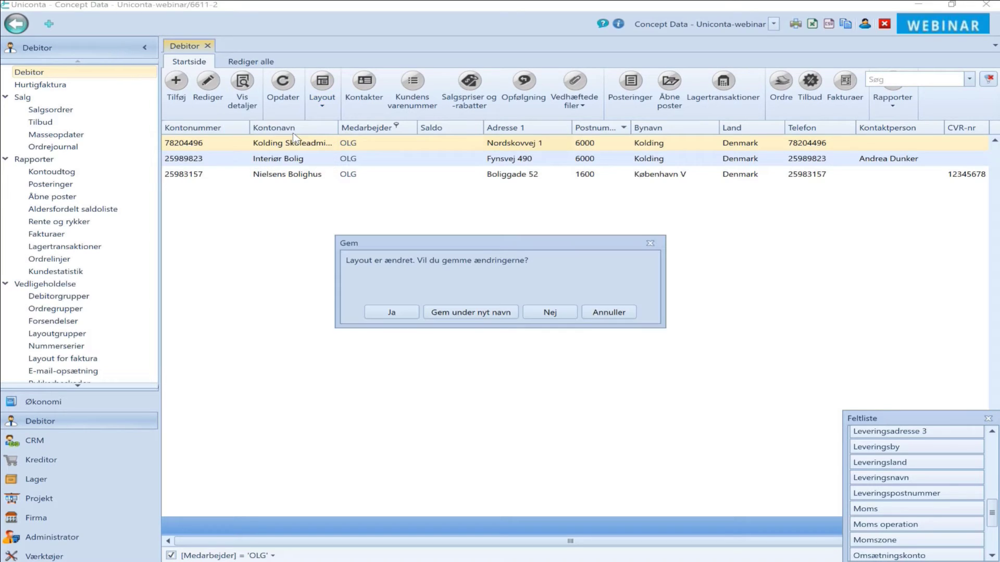
{"action": "left_click", "coordinate": [461, 314]}
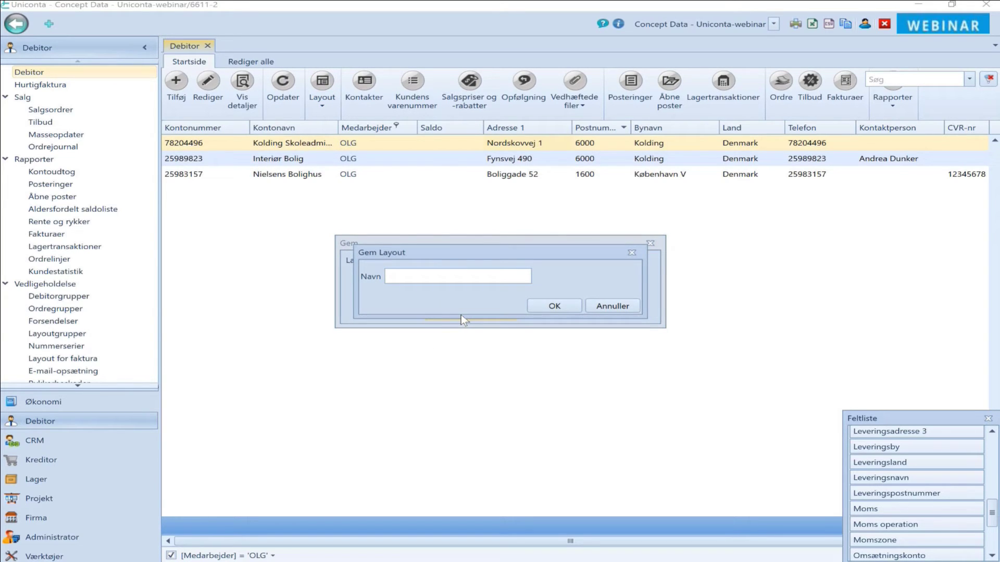
{"action": "left_click", "coordinate": [440, 280]}
{"action": "type", "text": "OLKG"}
{"action": "key", "text": "BackSpace"}
{"action": "key", "text": "BackSpace"}
{"action": "left_click", "coordinate": [558, 306]}
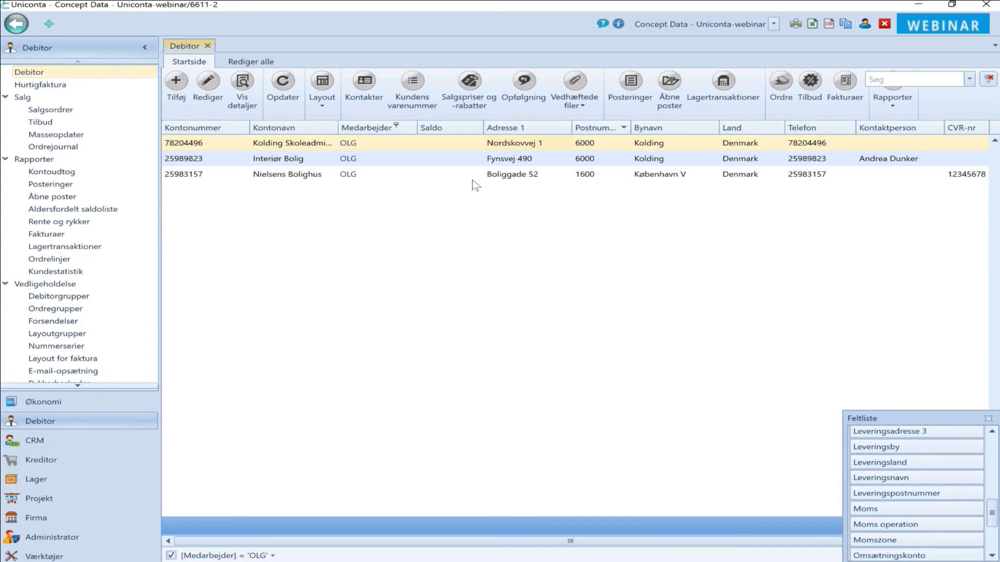
Close and reopen the customer list, and load the saved layout OLG.
{"action": "left_click", "coordinate": [207, 45]}
{"action": "left_click", "coordinate": [30, 72]}
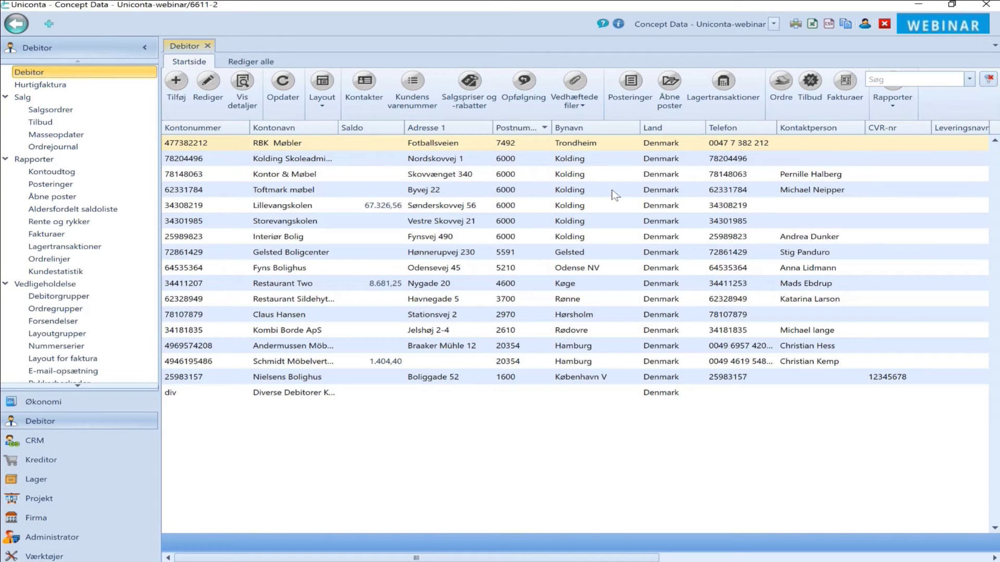
{"action": "left_click", "coordinate": [321, 110]}
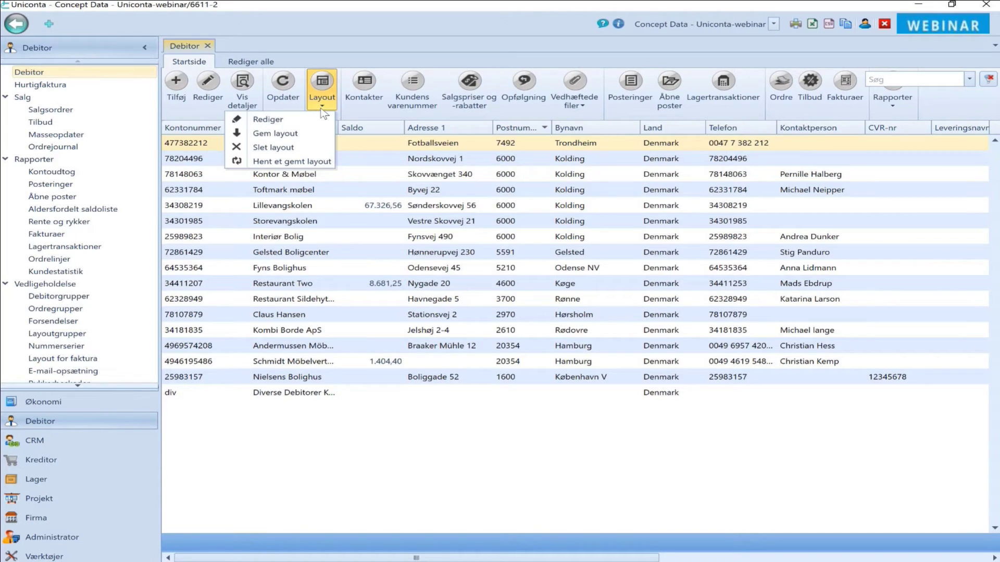
{"action": "left_click", "coordinate": [295, 161]}
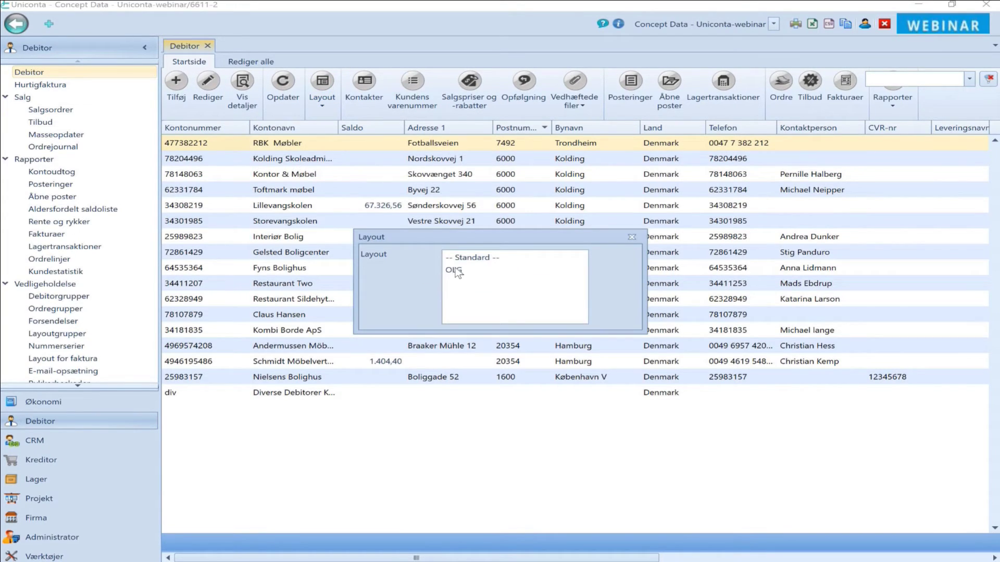
{"action": "double_click", "coordinate": [453, 269]}
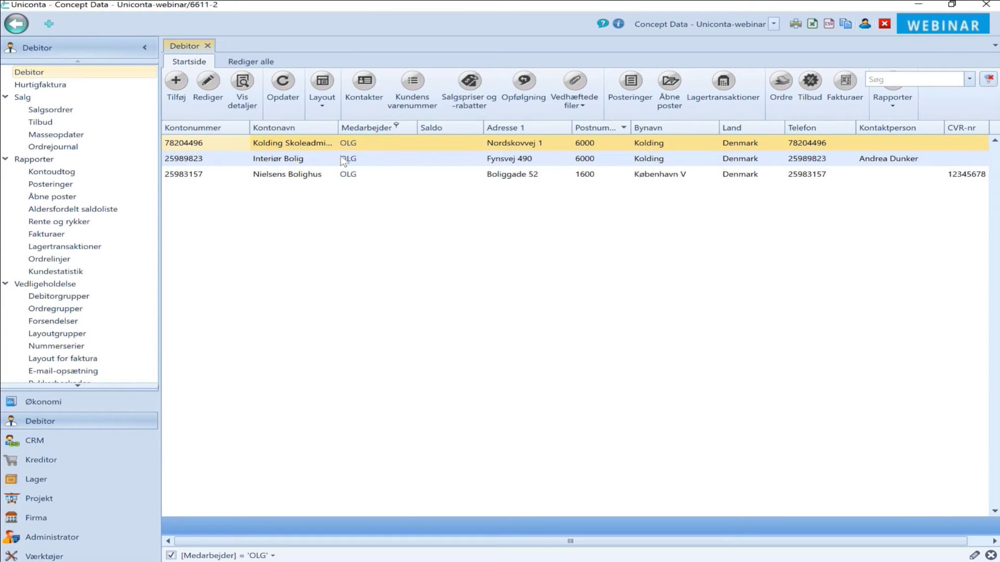
View the print preview of the filtered customer list and close it.
{"action": "left_click", "coordinate": [799, 25]}
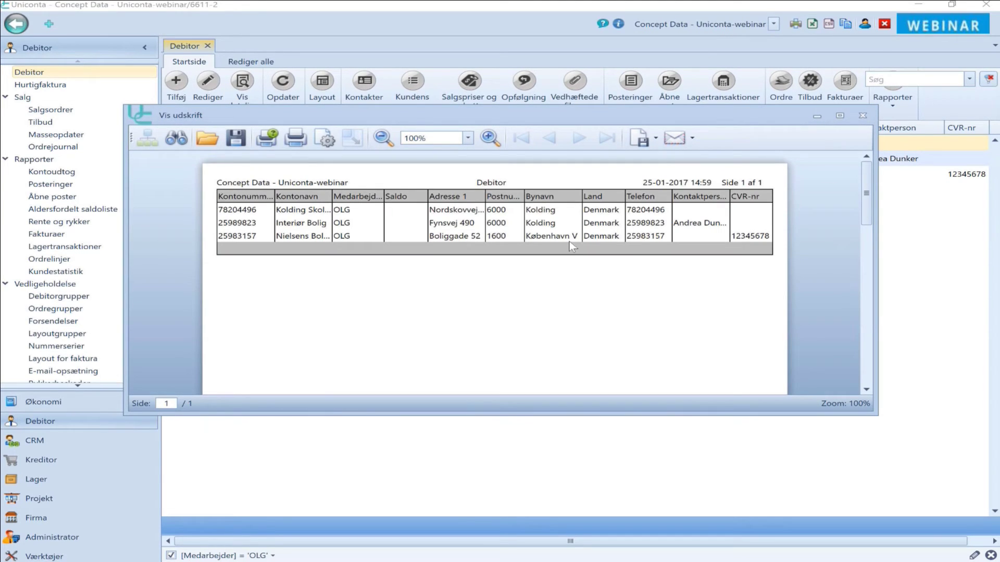
{"action": "left_click", "coordinate": [863, 116]}
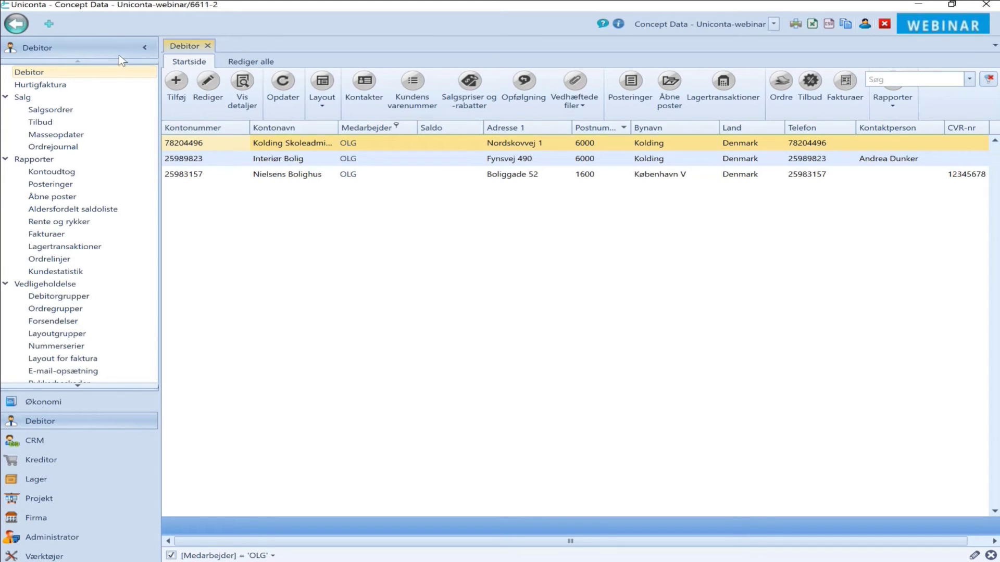
Load the Standard layout in the customer list.
{"action": "left_click", "coordinate": [318, 104]}
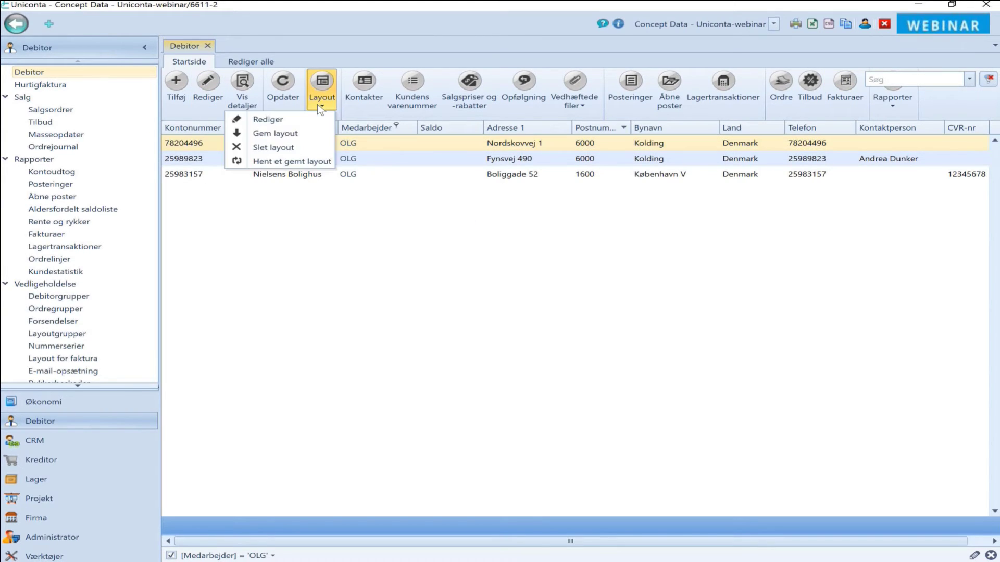
{"action": "left_click", "coordinate": [282, 161]}
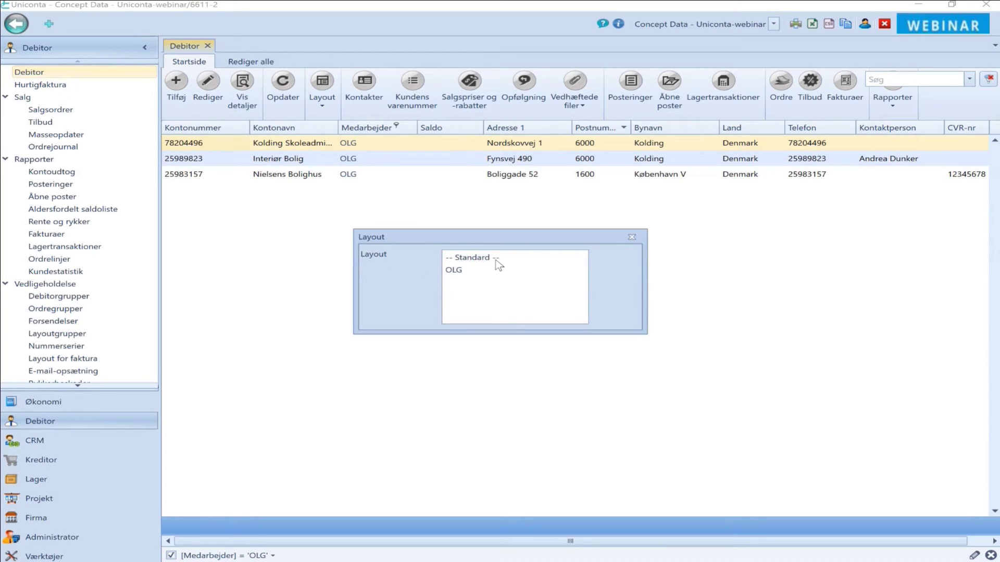
{"action": "double_click", "coordinate": [479, 257]}
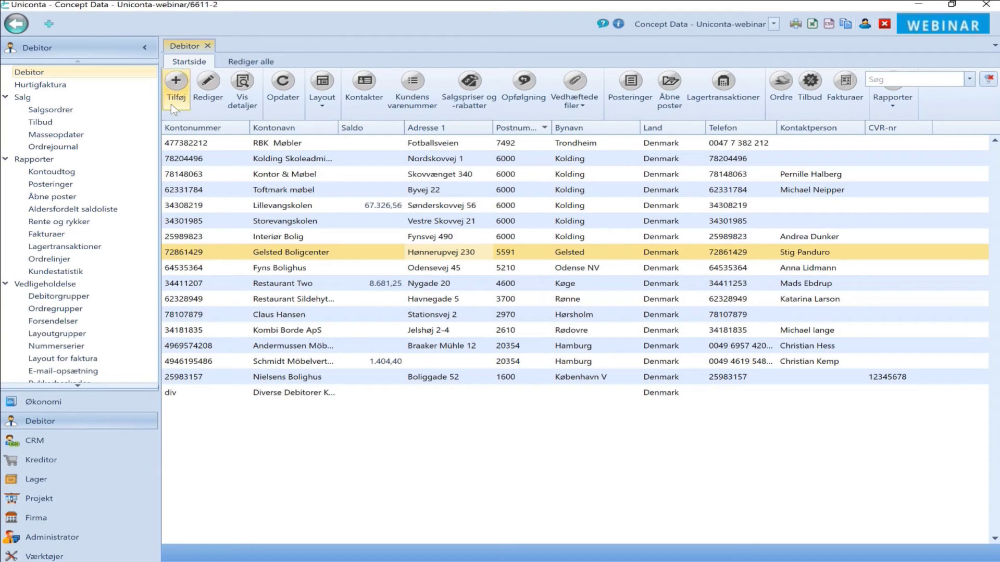
Edit all customers in the list and enter CVR-nr 345345 for RBK Møbler, Kontor & Møbel, Lillevangskolen and Interiør Bolig.
{"action": "left_click", "coordinate": [251, 63]}
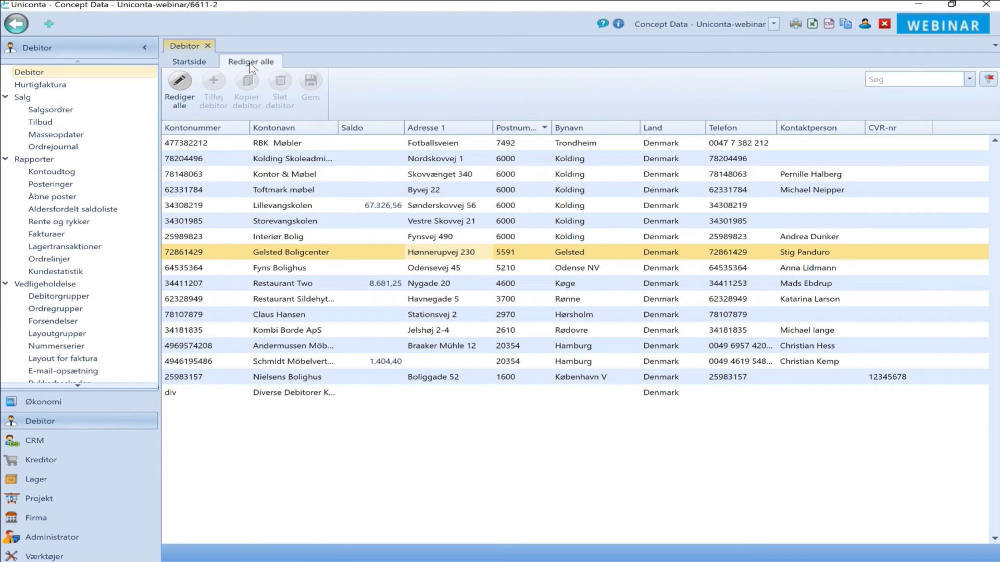
{"action": "left_click", "coordinate": [898, 145]}
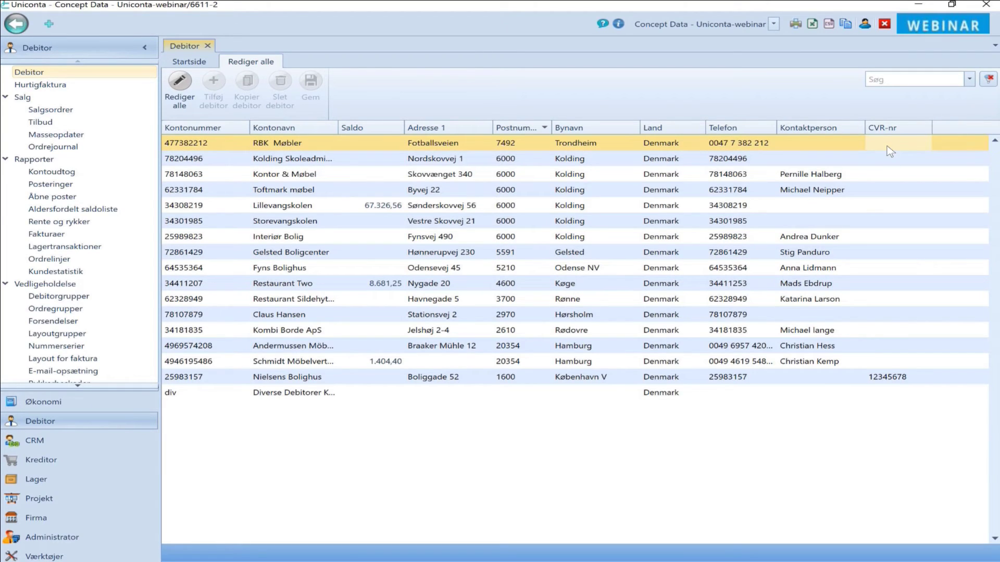
{"action": "left_click", "coordinate": [179, 83]}
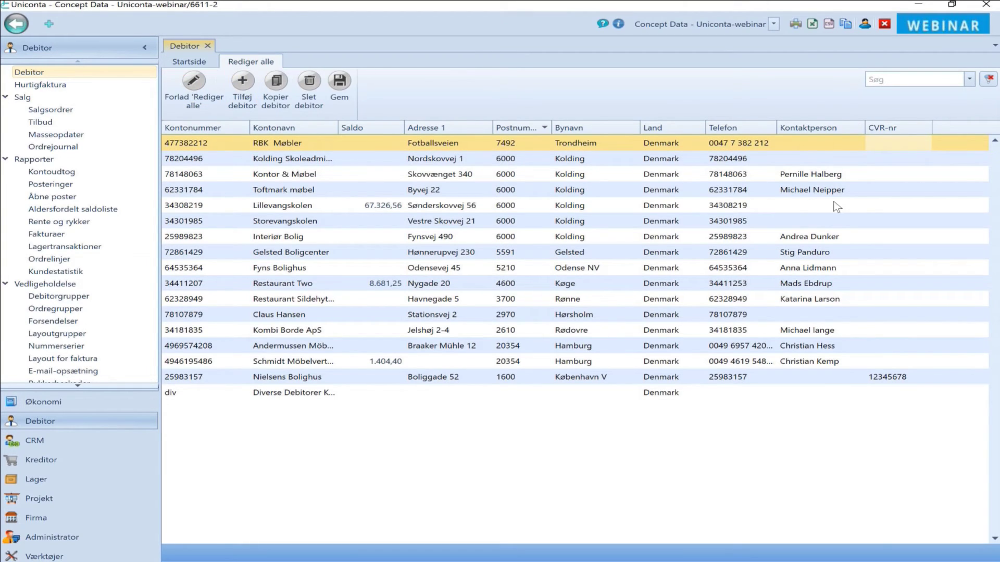
{"action": "type", "text": "345345"}
{"action": "left_click", "coordinate": [889, 174]}
{"action": "type", "text": "345345"}
{"action": "left_click", "coordinate": [888, 205]}
{"action": "type", "text": "345345"}
{"action": "left_click", "coordinate": [888, 237]}
{"action": "type", "text": "345345"}
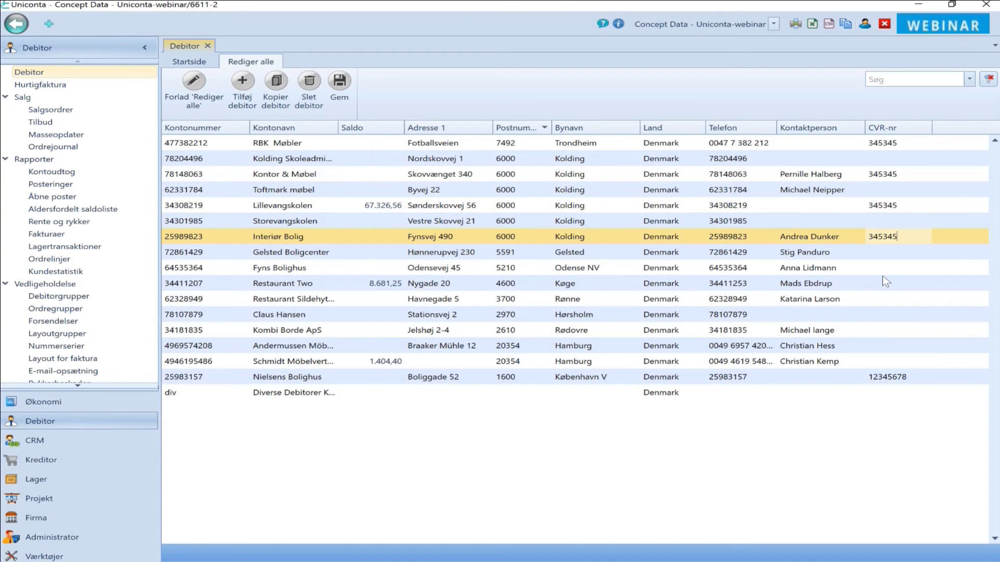
Enter CVR-nr 345345 for Restaurant Two, Fyns Bolighus and Gelsted Boligcenter.
{"action": "left_click", "coordinate": [885, 283]}
{"action": "type", "text": "345345"}
{"action": "left_click", "coordinate": [887, 268]}
{"action": "type", "text": "345345"}
{"action": "left_click", "coordinate": [886, 253]}
{"action": "type", "text": "345345"}
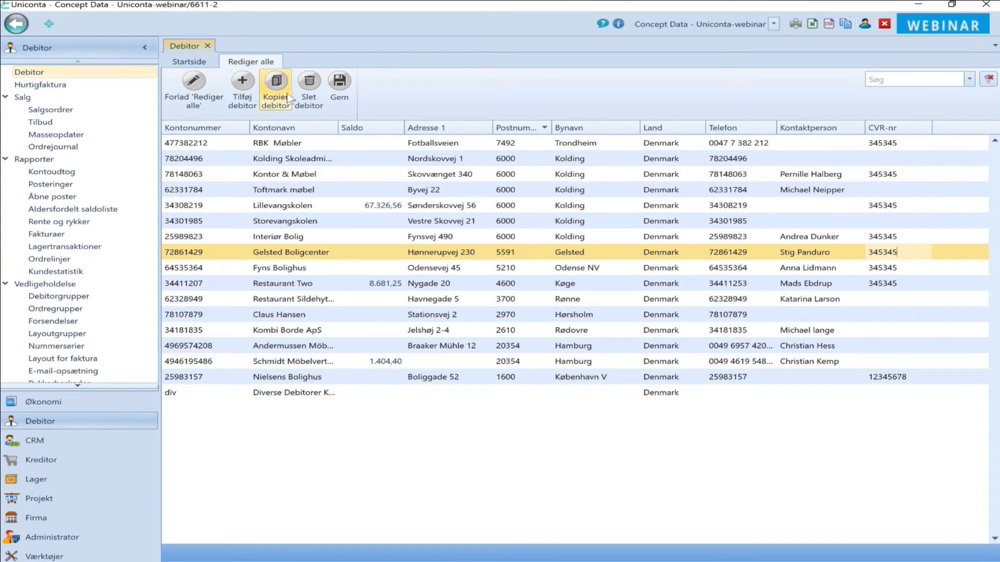
Leave the edit-all mode without saving the changes and refresh the customer list.
{"action": "left_click", "coordinate": [198, 81]}
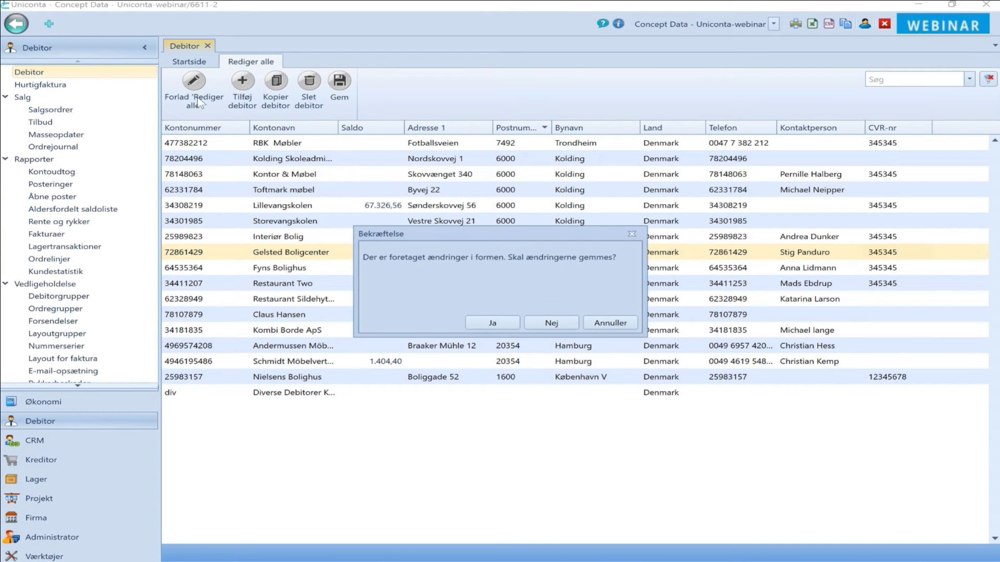
{"action": "left_click", "coordinate": [551, 323]}
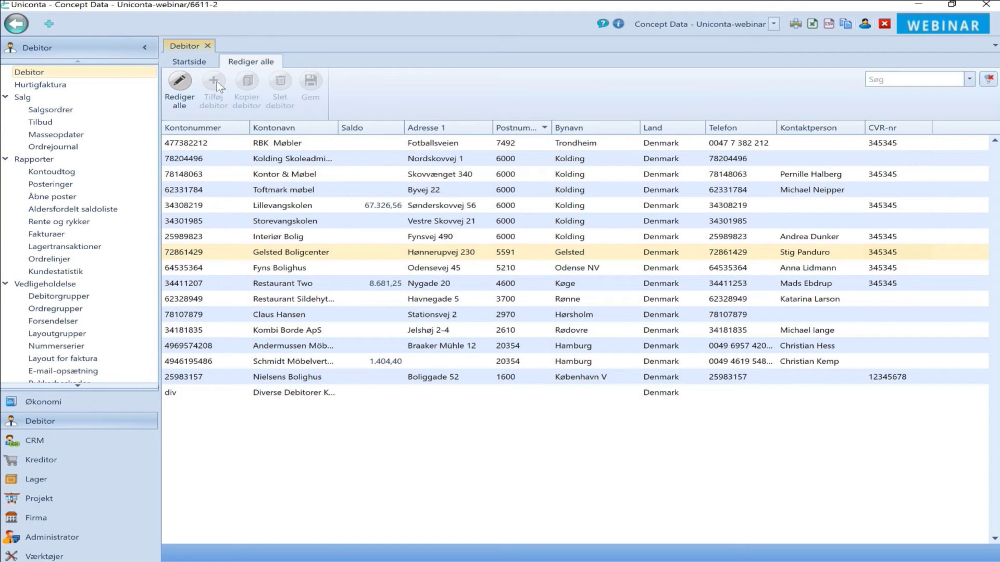
{"action": "left_click", "coordinate": [191, 61]}
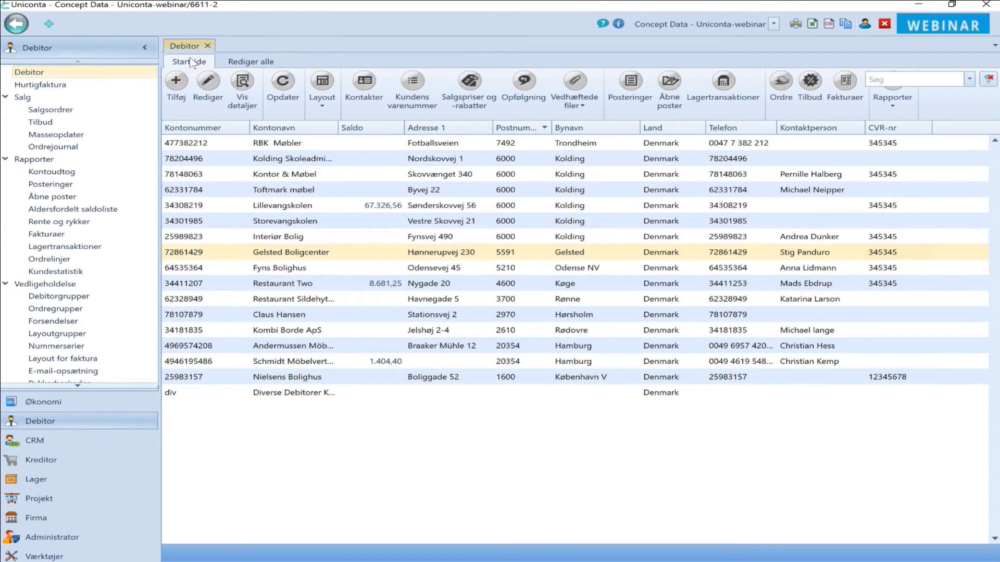
{"action": "left_click", "coordinate": [284, 92]}
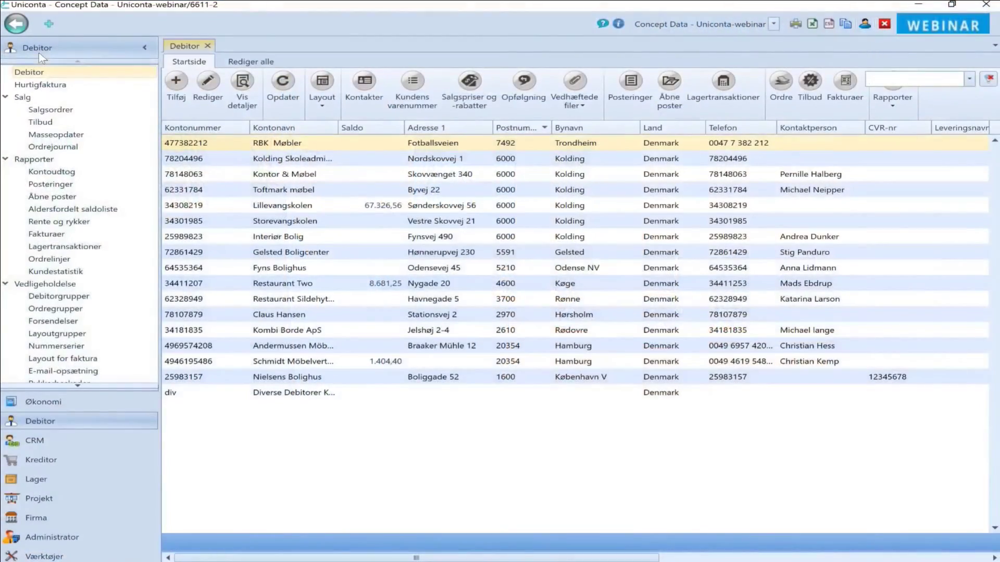
Open the sales order list with its Standard layout and remove the columns from Afdeling onward.
{"action": "left_click", "coordinate": [59, 111]}
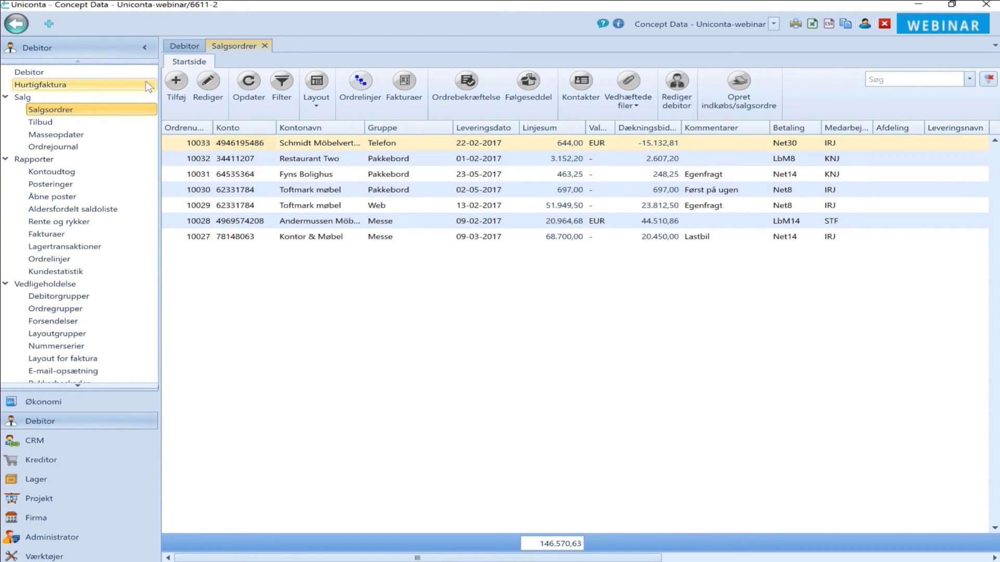
{"action": "left_click", "coordinate": [310, 103]}
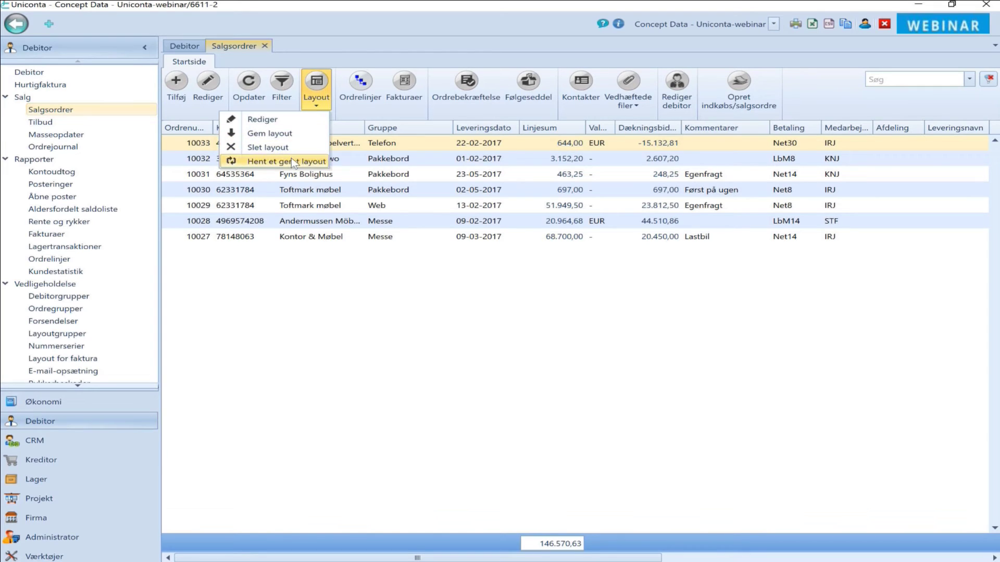
{"action": "left_click", "coordinate": [291, 159]}
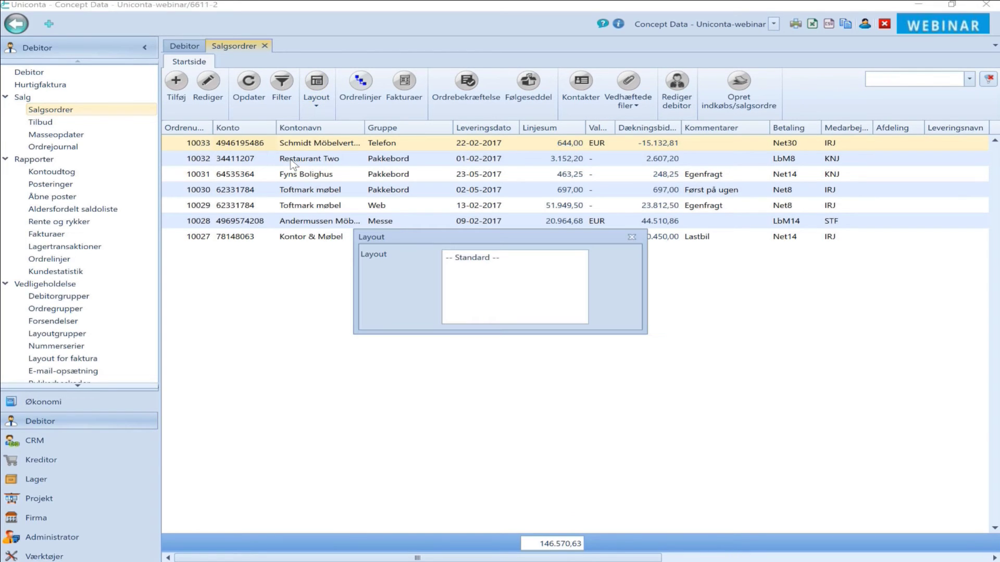
{"action": "double_click", "coordinate": [473, 260]}
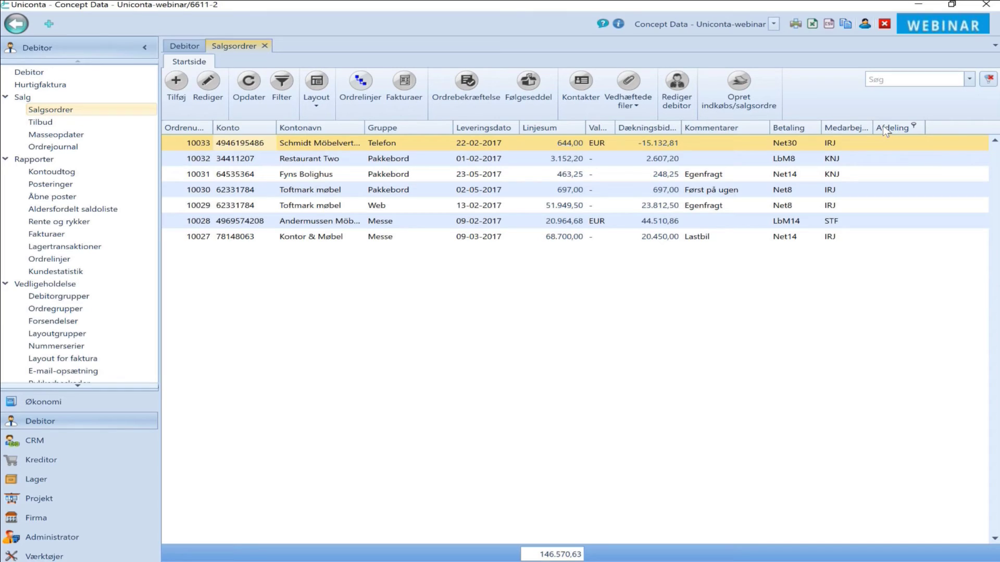
{"action": "left_click_drag", "start_coordinate": [886, 131], "coordinate": [869, 104]}
{"action": "left_click_drag", "start_coordinate": [868, 104], "coordinate": [868, 105]}
Add I alt, Min, Maks and Antal summaries below the Dækningsbidrag column.
{"action": "right_click", "coordinate": [559, 549]}
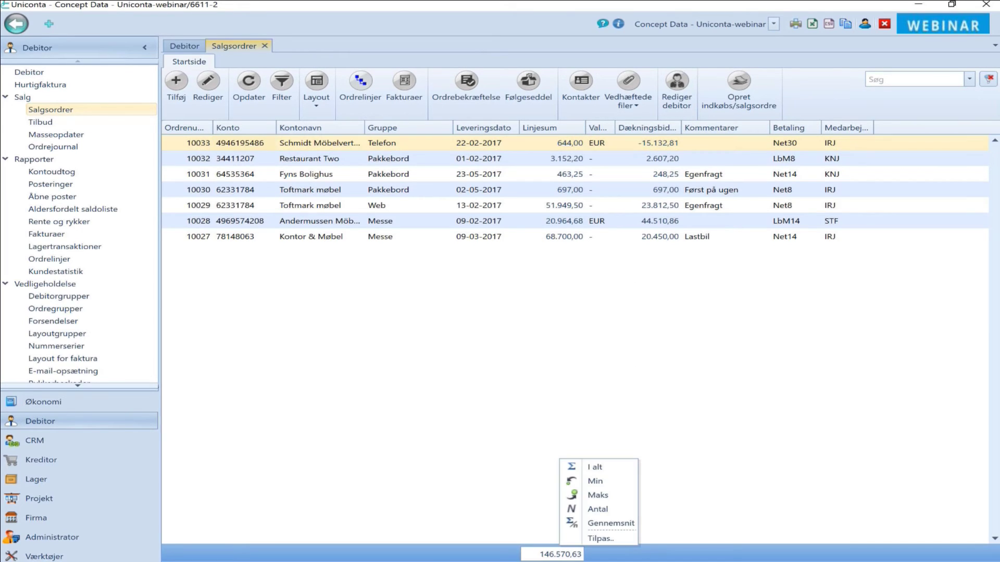
{"action": "left_click", "coordinate": [603, 470]}
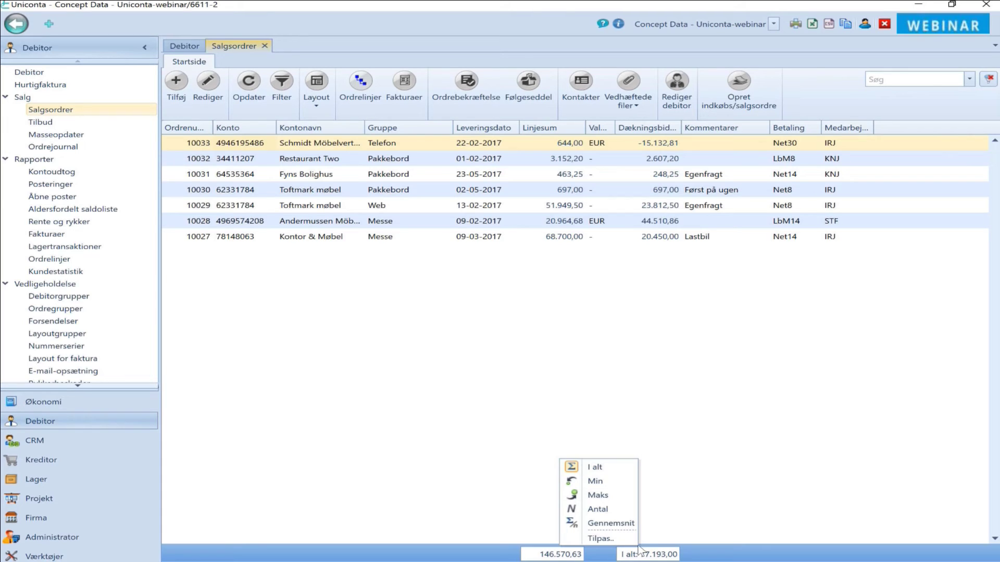
{"action": "left_click", "coordinate": [596, 481]}
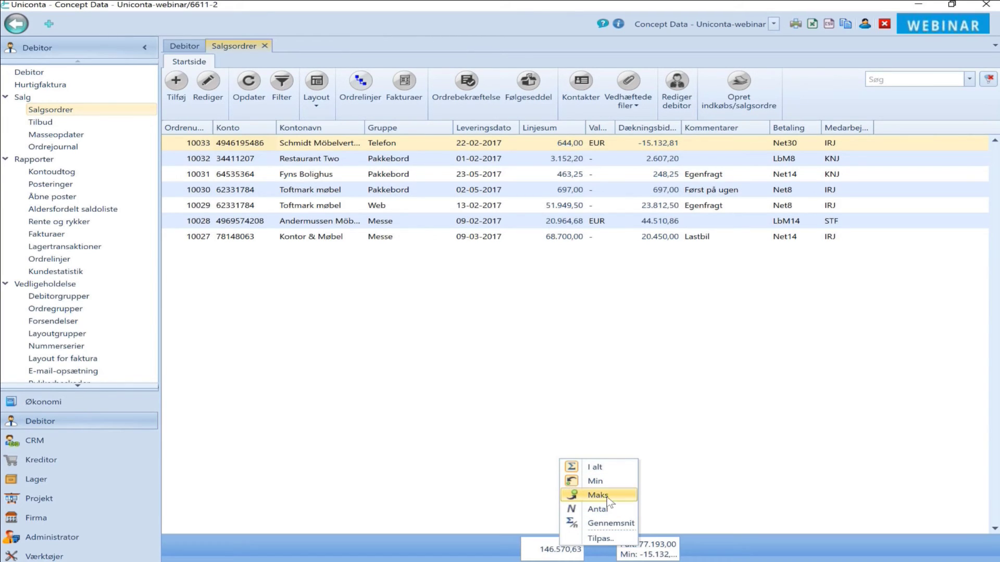
{"action": "left_click", "coordinate": [607, 498]}
{"action": "left_click", "coordinate": [607, 511]}
{"action": "left_click", "coordinate": [677, 492]}
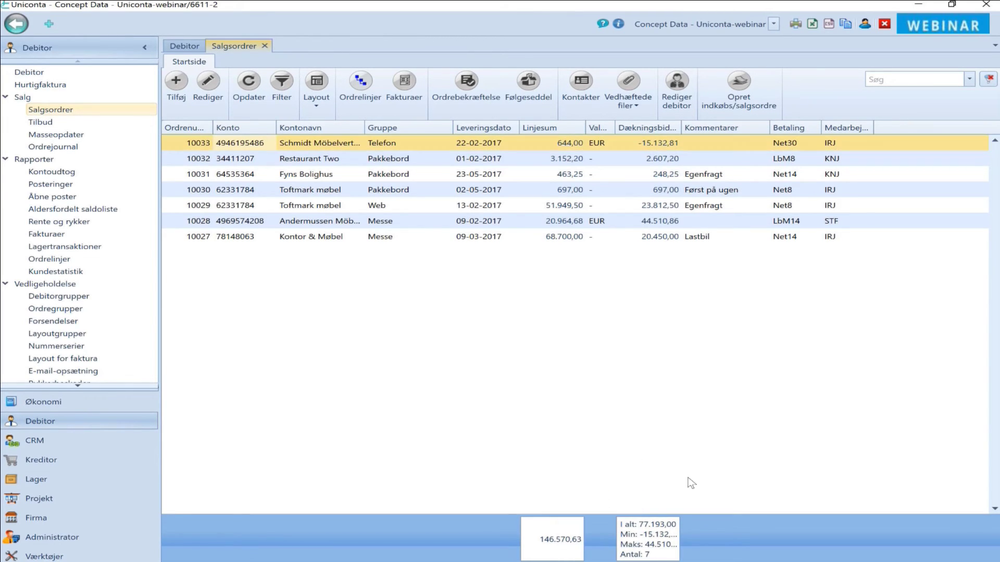
Remove the I alt, Min, Maks and Antal summaries from the Dækningsbidrag column.
{"action": "right_click", "coordinate": [648, 529]}
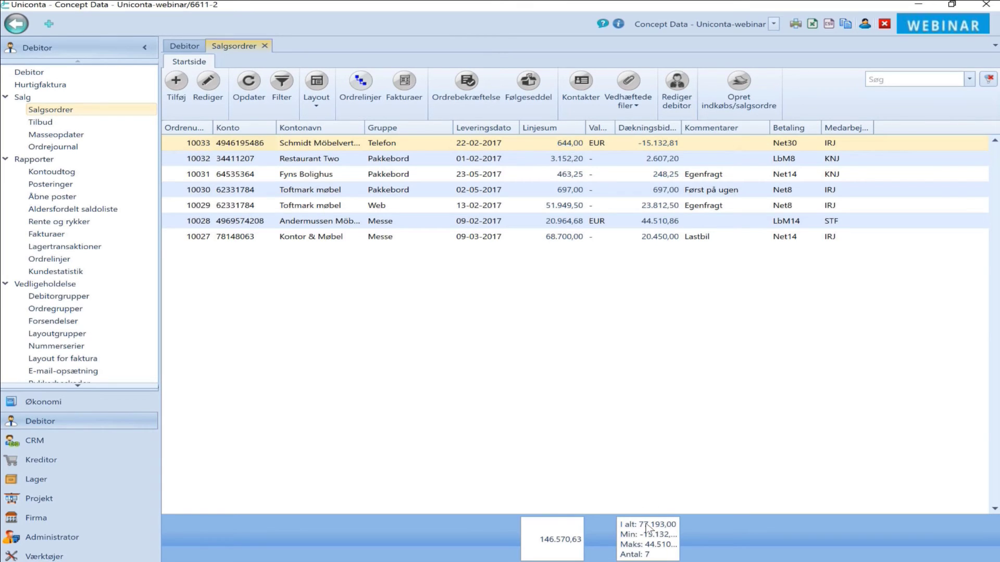
{"action": "left_click", "coordinate": [604, 443]}
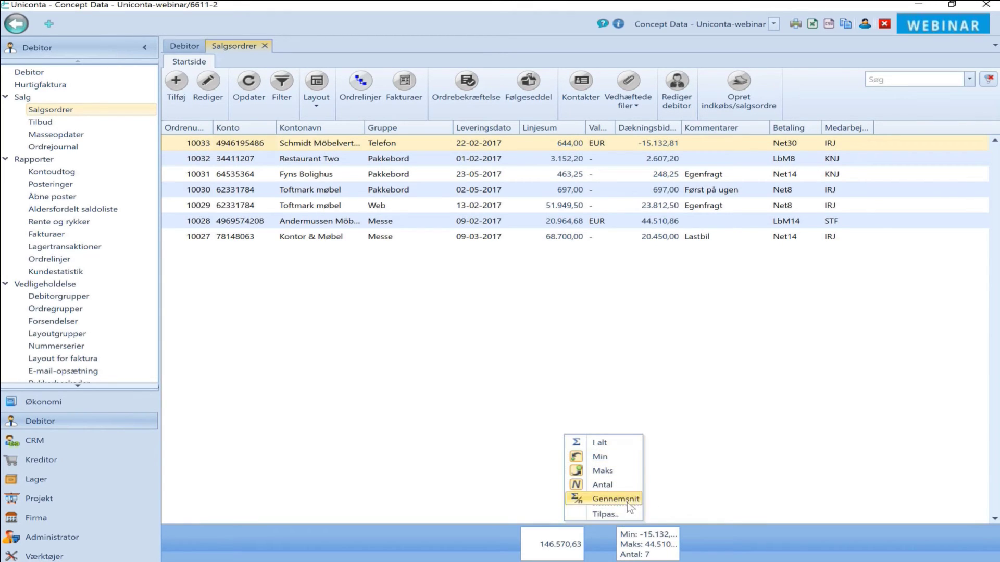
{"action": "left_click", "coordinate": [604, 456]}
{"action": "left_click", "coordinate": [604, 470]}
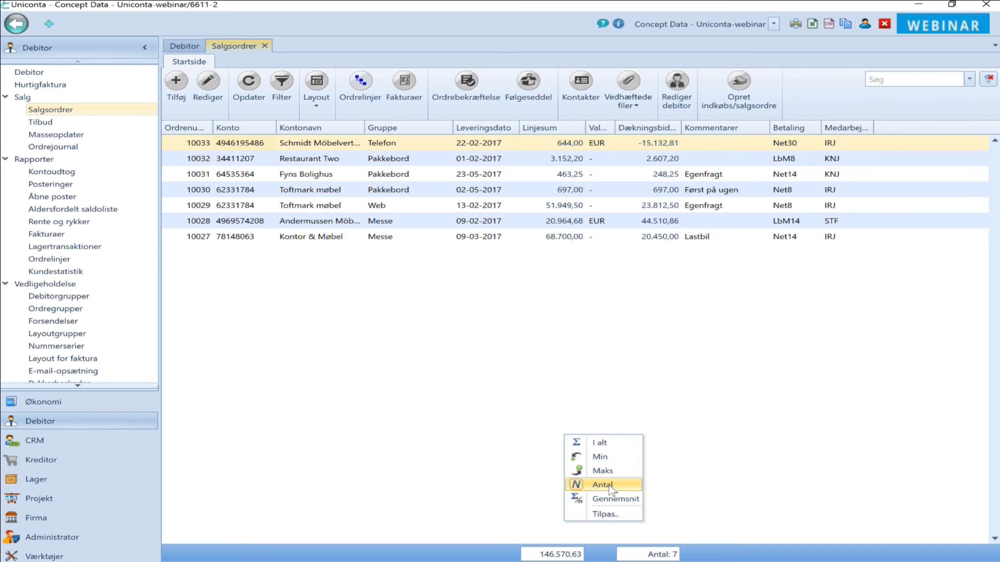
{"action": "left_click", "coordinate": [604, 485]}
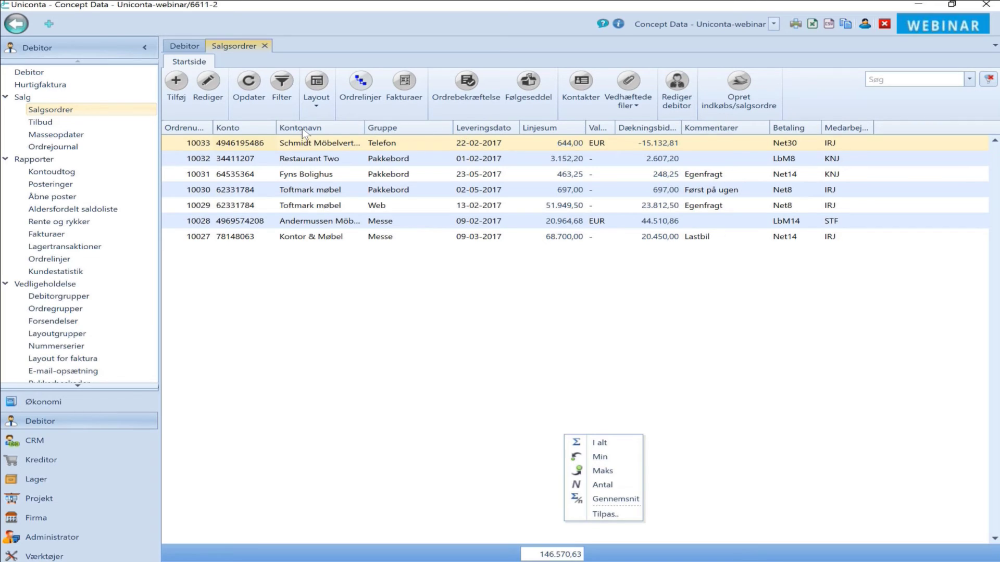
Sort the sales orders ascending by order number with an Antal summary below that column, and remove the Dækningsbidrag column.
{"action": "left_click", "coordinate": [182, 127]}
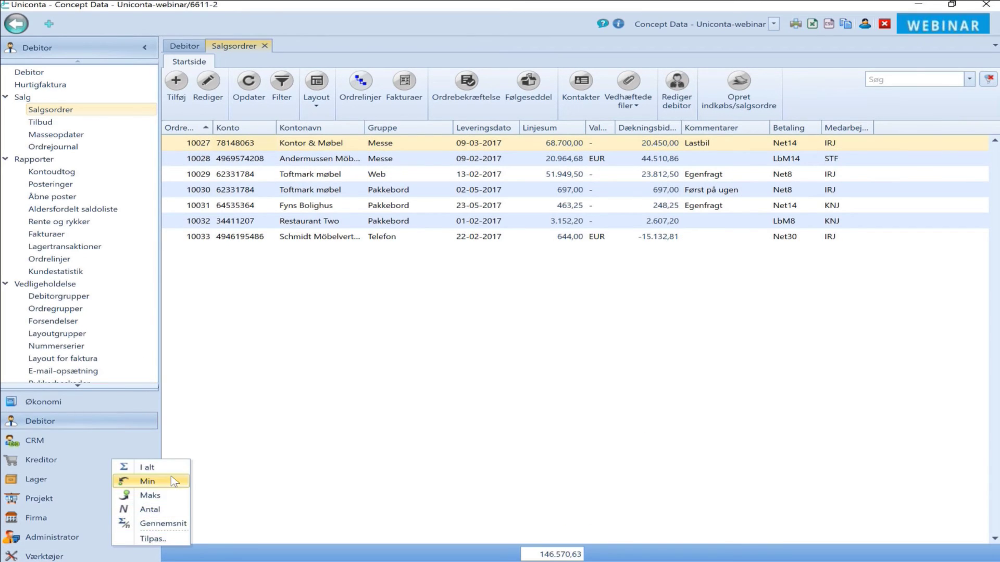
{"action": "left_click", "coordinate": [150, 509]}
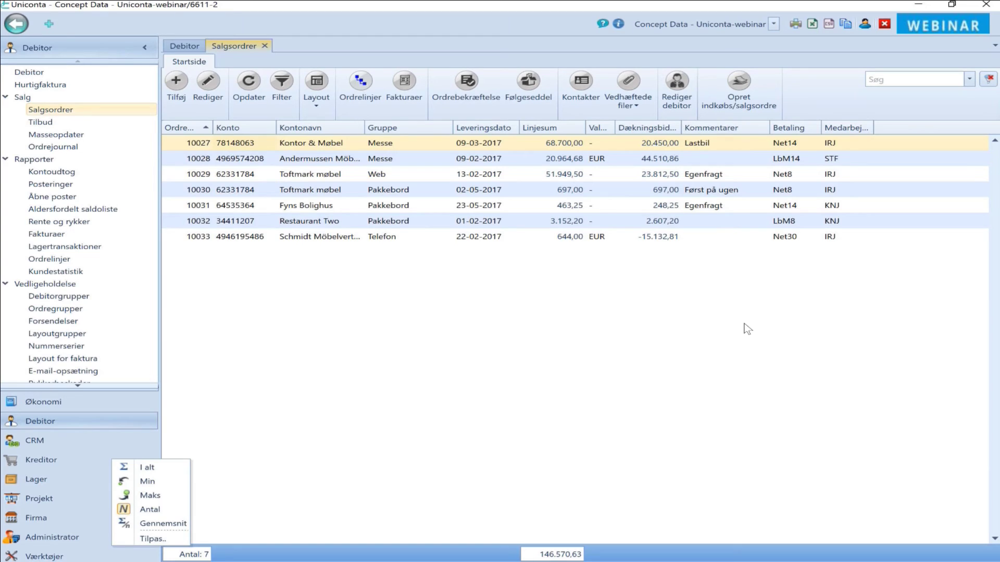
{"action": "left_click_drag", "start_coordinate": [630, 130], "coordinate": [822, 106]}
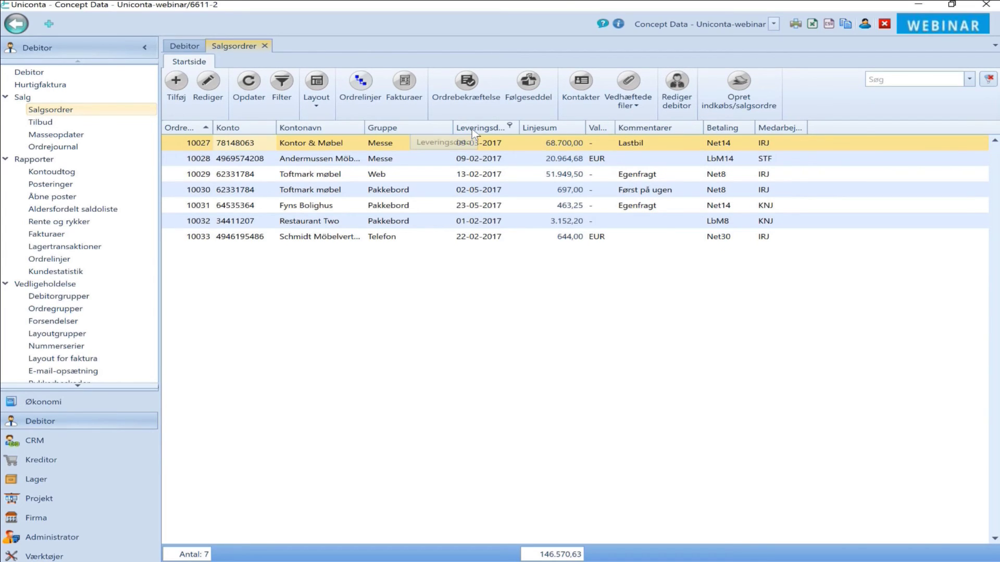
Open the Kontor & Møbel order to check its Leveringsdato, and save the order to return to the list.
{"action": "left_click", "coordinate": [208, 95]}
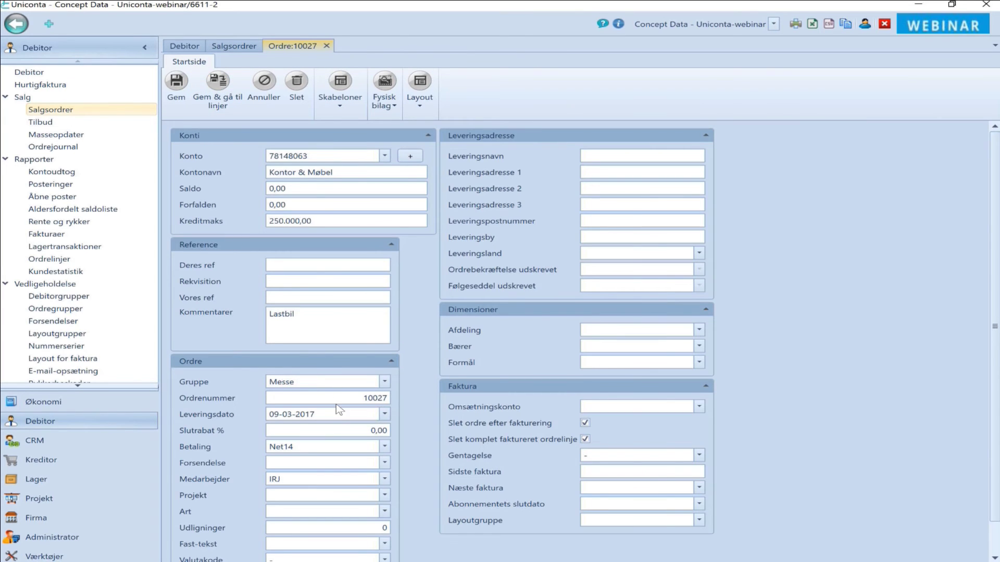
{"action": "double_click", "coordinate": [334, 413]}
{"action": "left_click", "coordinate": [288, 415]}
{"action": "left_click", "coordinate": [323, 414]}
{"action": "left_click", "coordinate": [168, 88]}
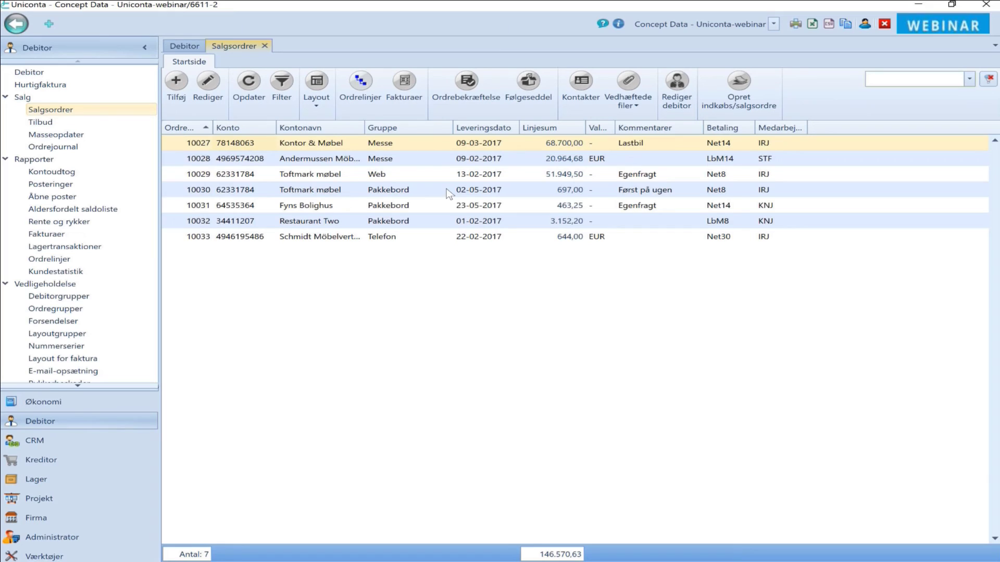
Filter the sales orders to Gruppe Pakkebord and save the layout under the new name Pakkebord.
{"action": "left_click", "coordinate": [401, 125]}
{"action": "left_click", "coordinate": [345, 186]}
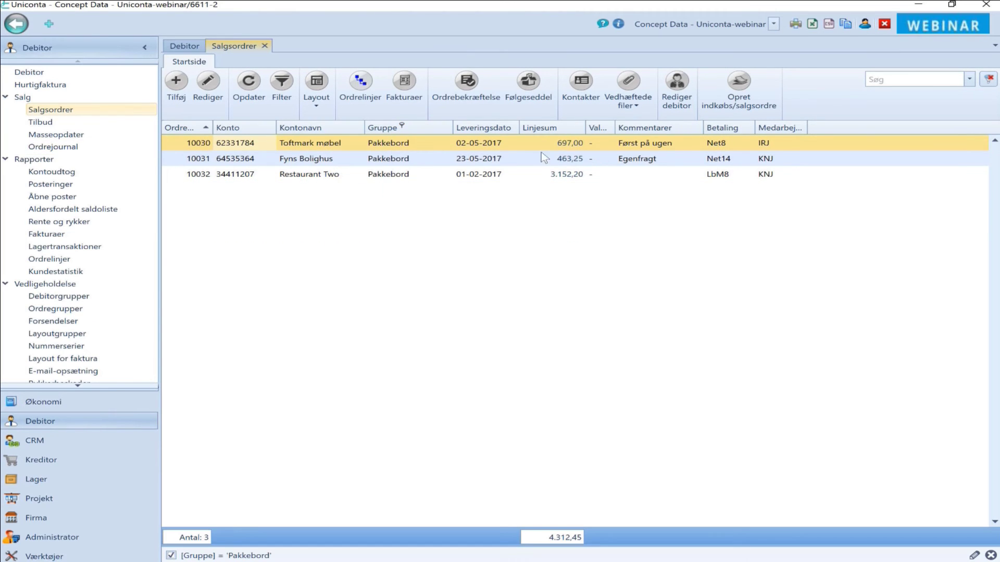
{"action": "left_click", "coordinate": [316, 107]}
{"action": "left_click", "coordinate": [283, 131]}
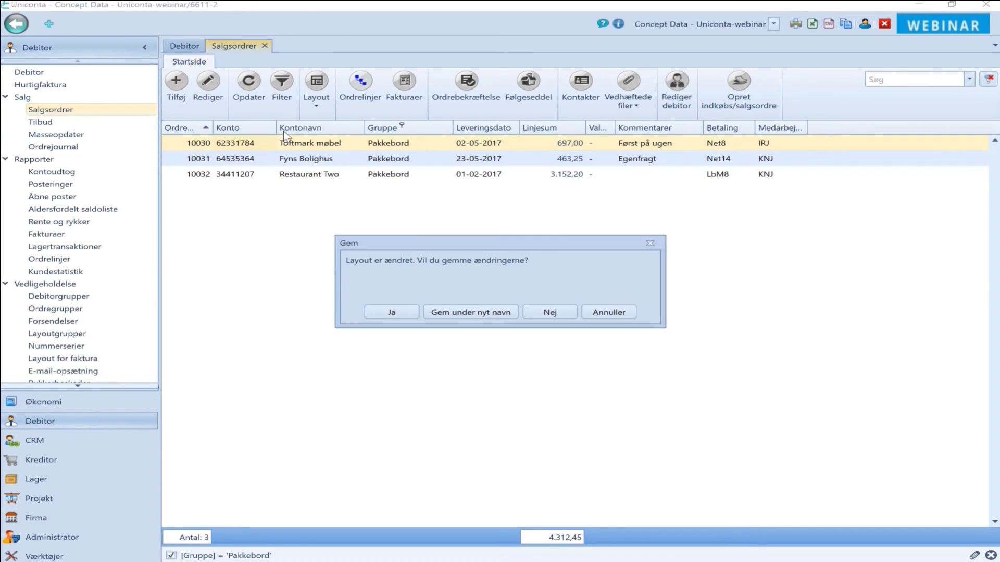
{"action": "left_click", "coordinate": [455, 310]}
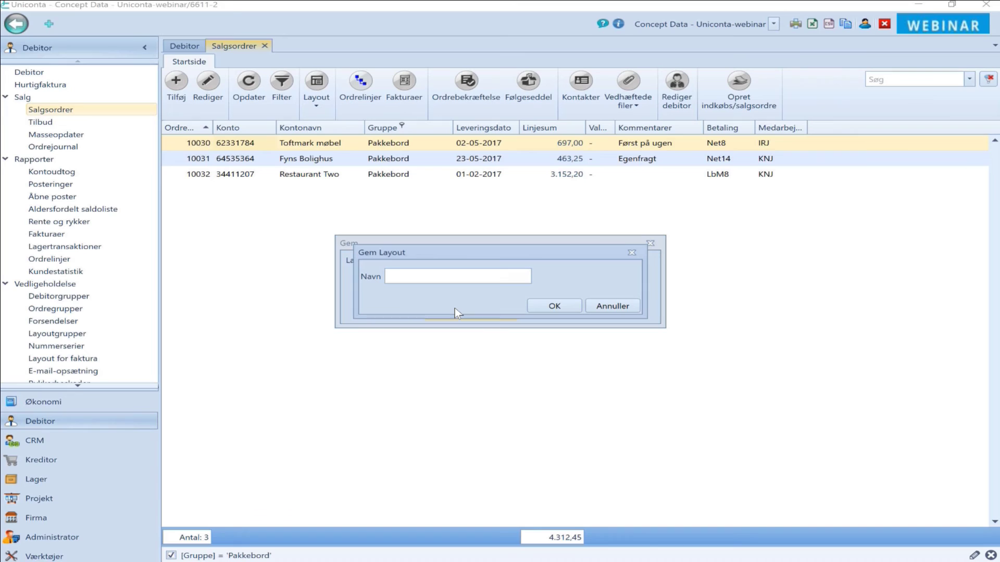
{"action": "left_click", "coordinate": [448, 276]}
{"action": "type", "text": "Pakkebord"}
{"action": "left_click", "coordinate": [557, 309]}
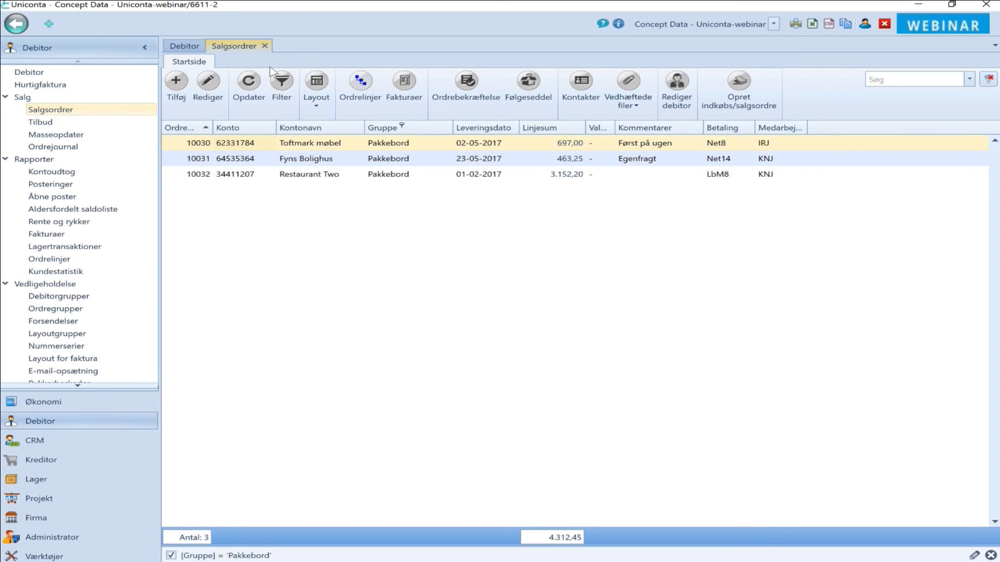
Close and reopen the sales orders list, and load the saved Pakkebord layout.
{"action": "left_click", "coordinate": [264, 45]}
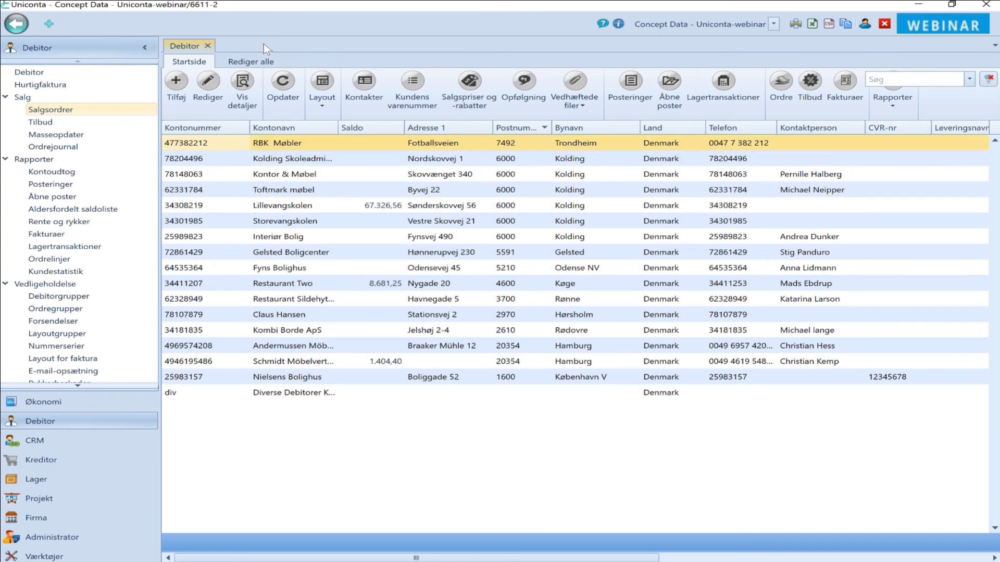
{"action": "left_click", "coordinate": [52, 109]}
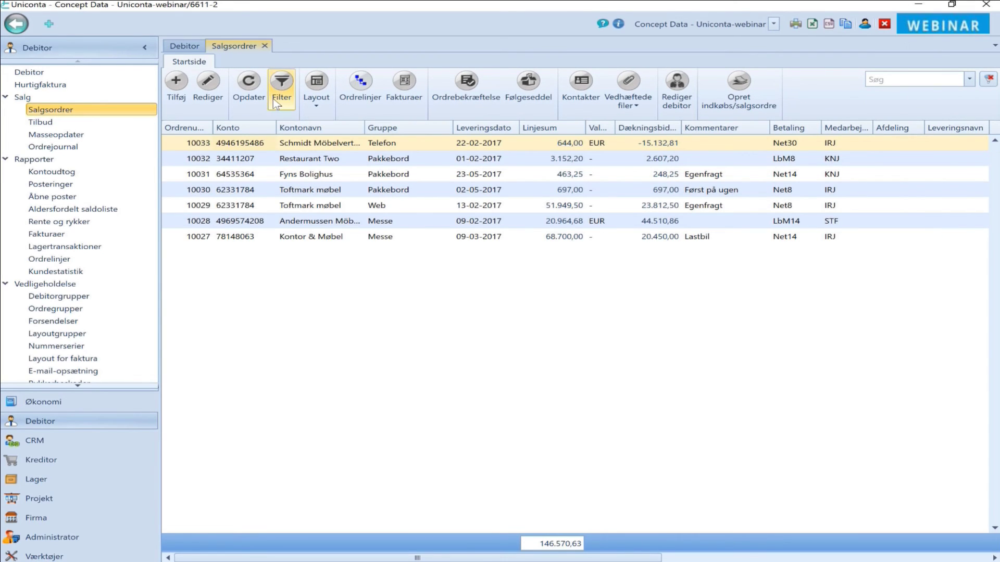
{"action": "left_click", "coordinate": [313, 101]}
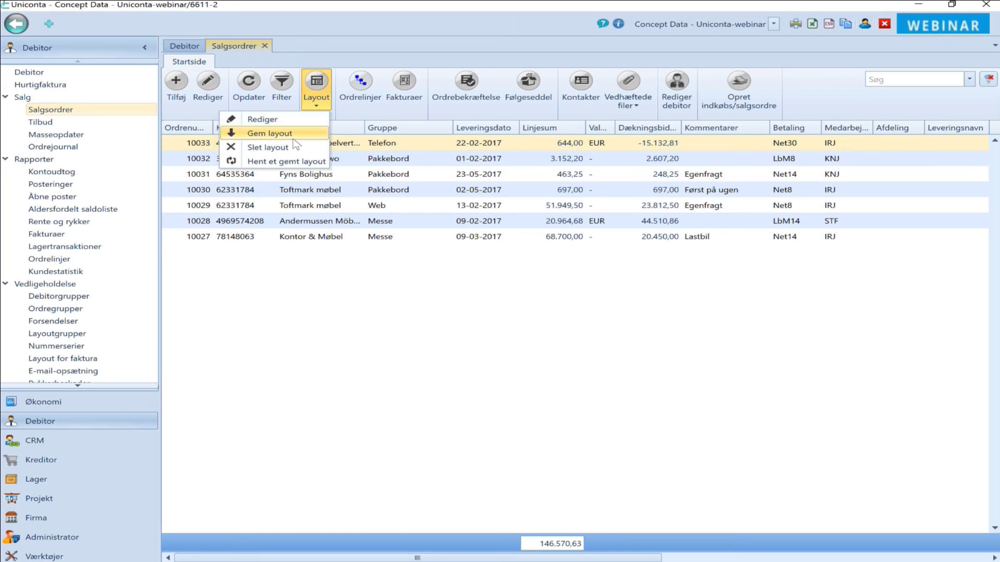
{"action": "left_click", "coordinate": [289, 161]}
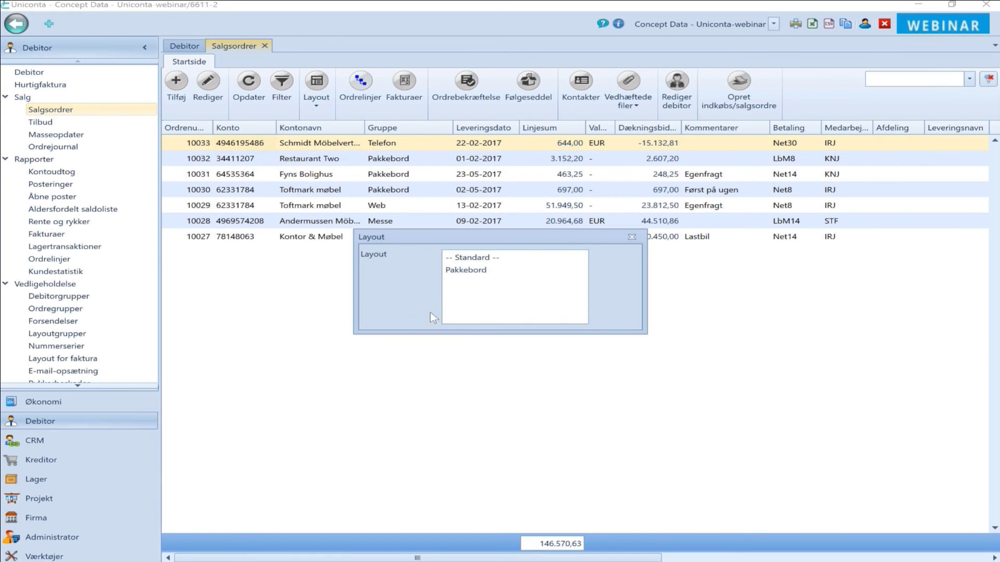
{"action": "double_click", "coordinate": [471, 271]}
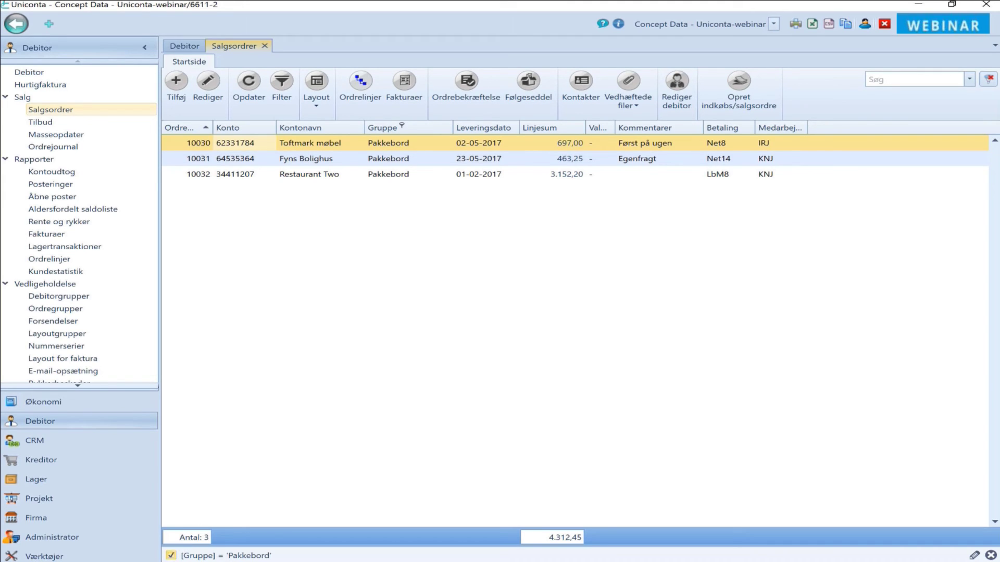
Switch off the Gruppe filter, change the Toftmark møbel order in group Web to Gruppe Pakkebord, and save the order.
{"action": "left_click", "coordinate": [171, 555]}
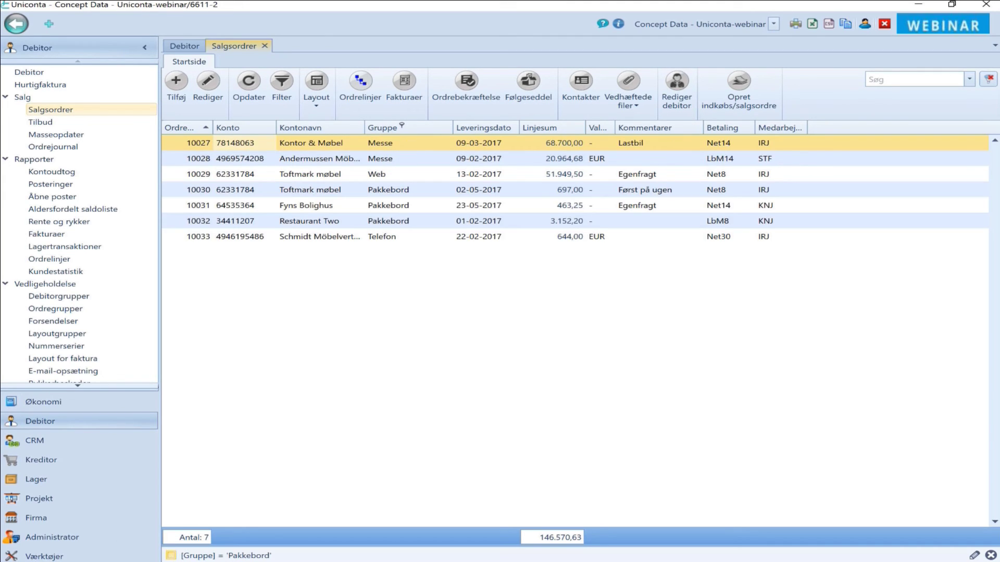
{"action": "left_click", "coordinate": [171, 555]}
{"action": "left_click", "coordinate": [171, 555]}
{"action": "left_click", "coordinate": [319, 175]}
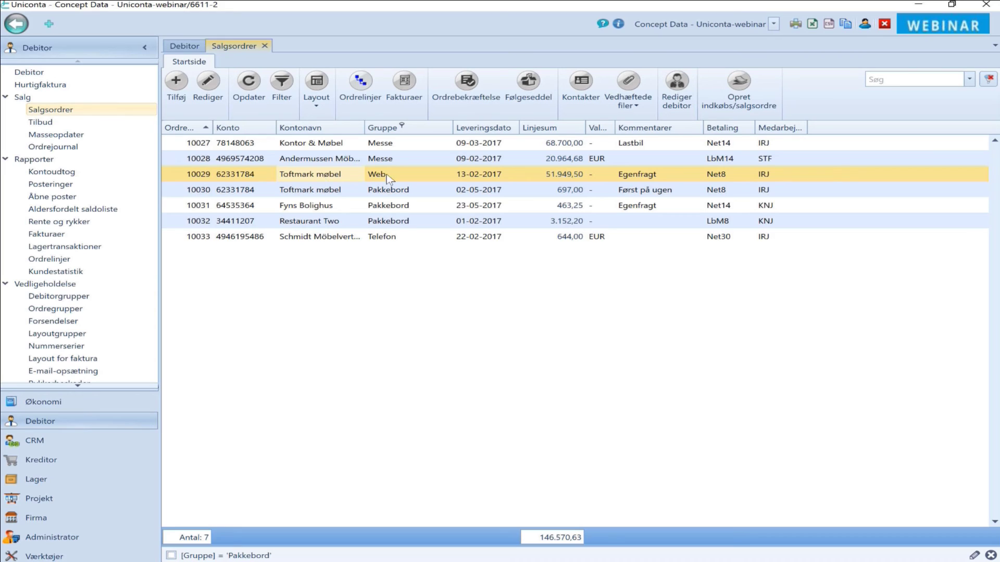
{"action": "left_click", "coordinate": [207, 91]}
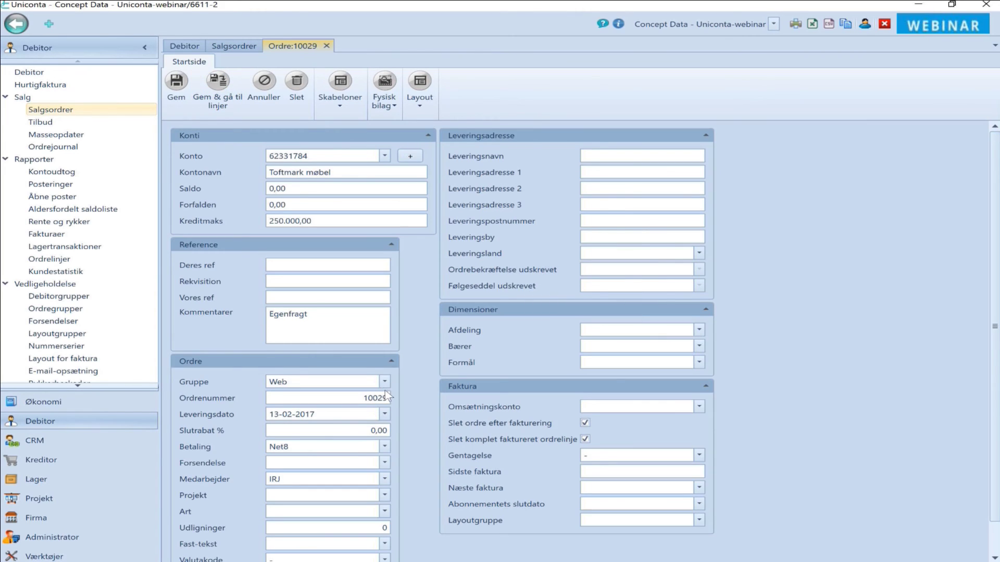
{"action": "left_click", "coordinate": [384, 384]}
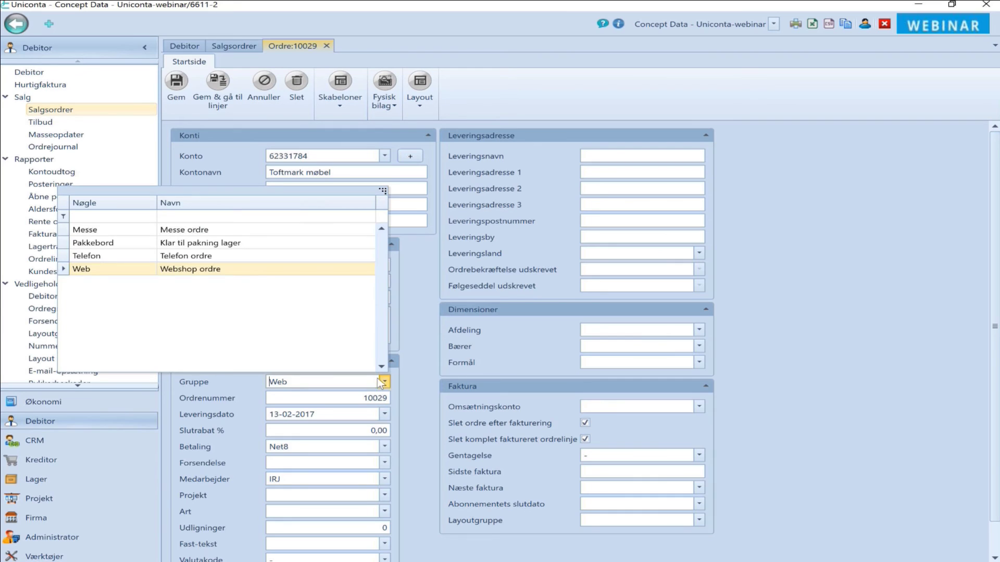
{"action": "left_click", "coordinate": [131, 243]}
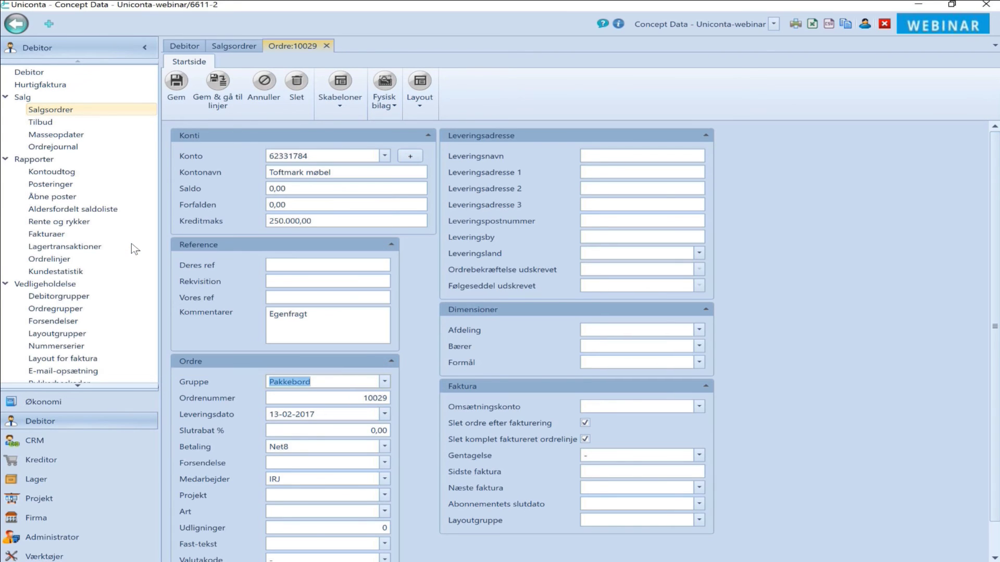
{"action": "left_click", "coordinate": [175, 89]}
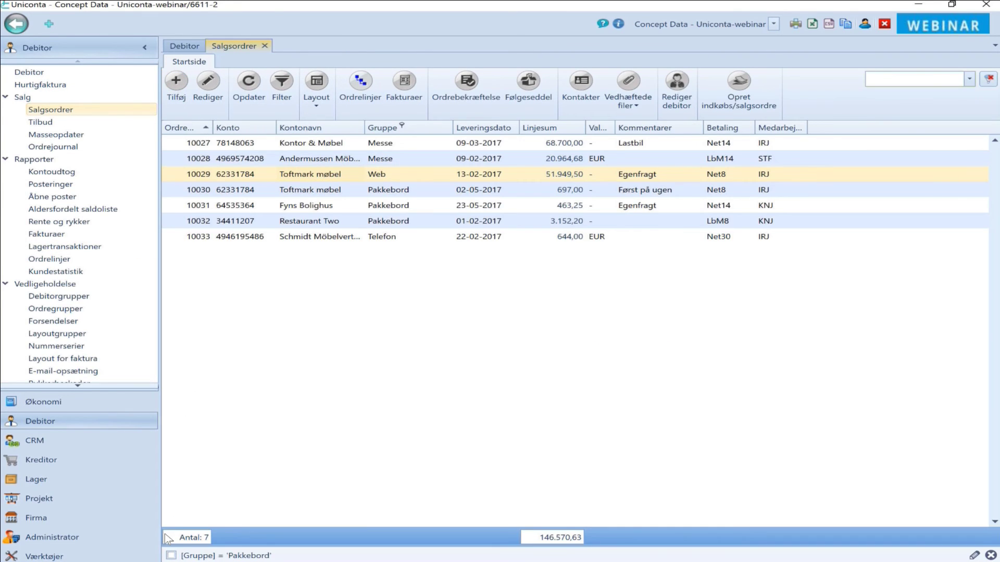
Reactivate the Gruppe = Pakkebord filter, and check the print preview of the filtered sales orders before closing it.
{"action": "left_click", "coordinate": [171, 555]}
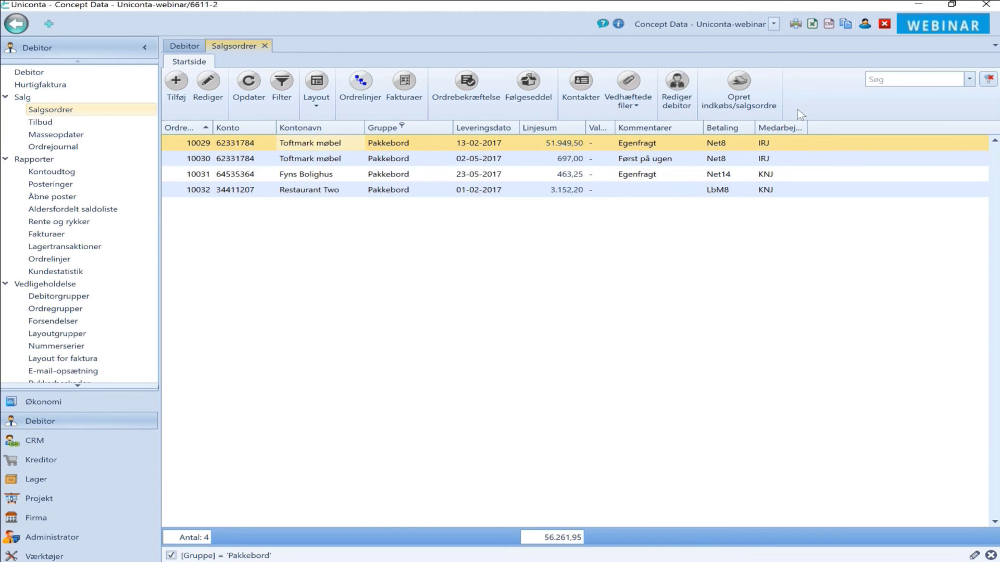
{"action": "left_click", "coordinate": [795, 24]}
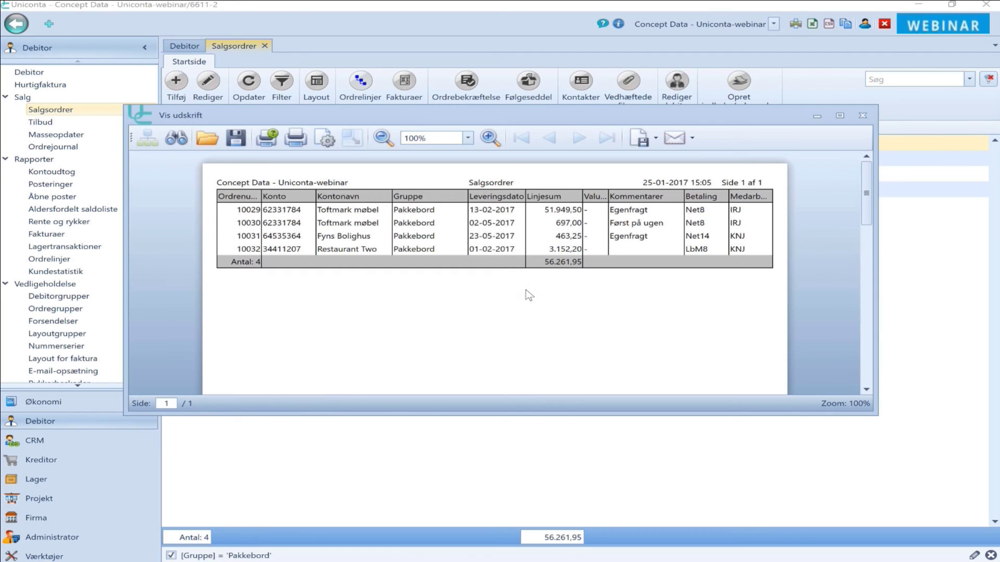
{"action": "left_click", "coordinate": [864, 116]}
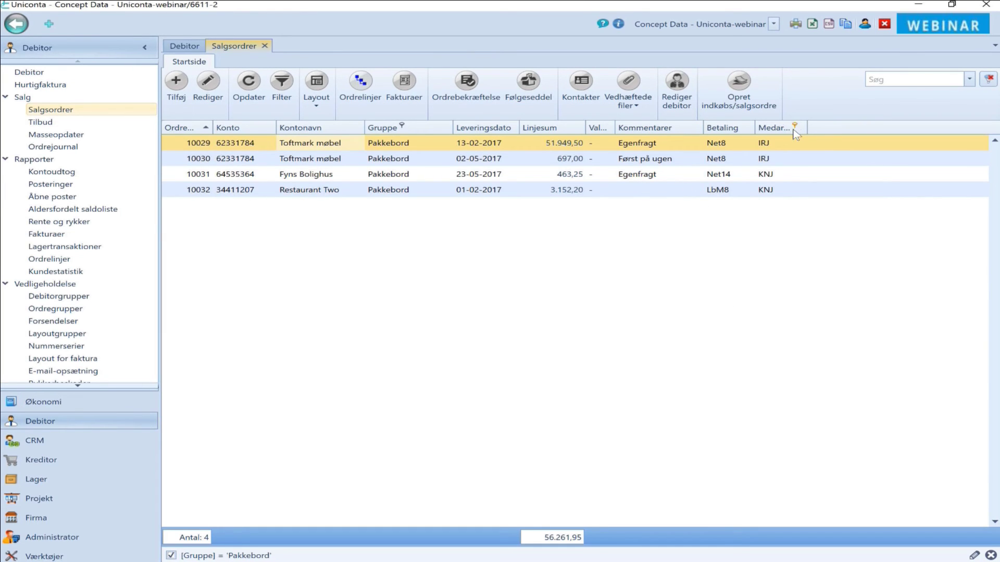
Export the filtered sales orders list to an Excel file named test in the webinar folder.
{"action": "left_click", "coordinate": [813, 23]}
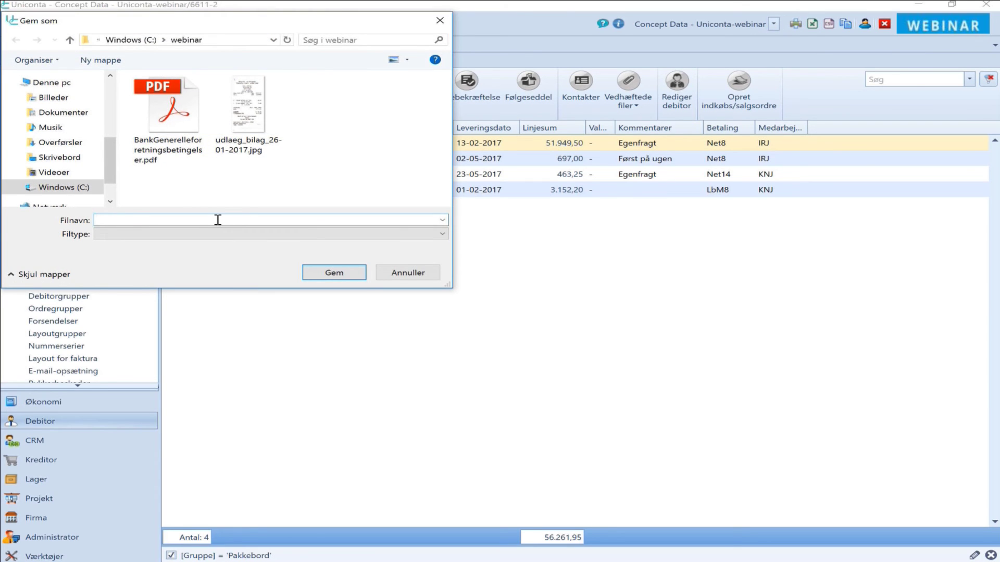
{"action": "type", "text": "test"}
{"action": "left_click", "coordinate": [328, 276]}
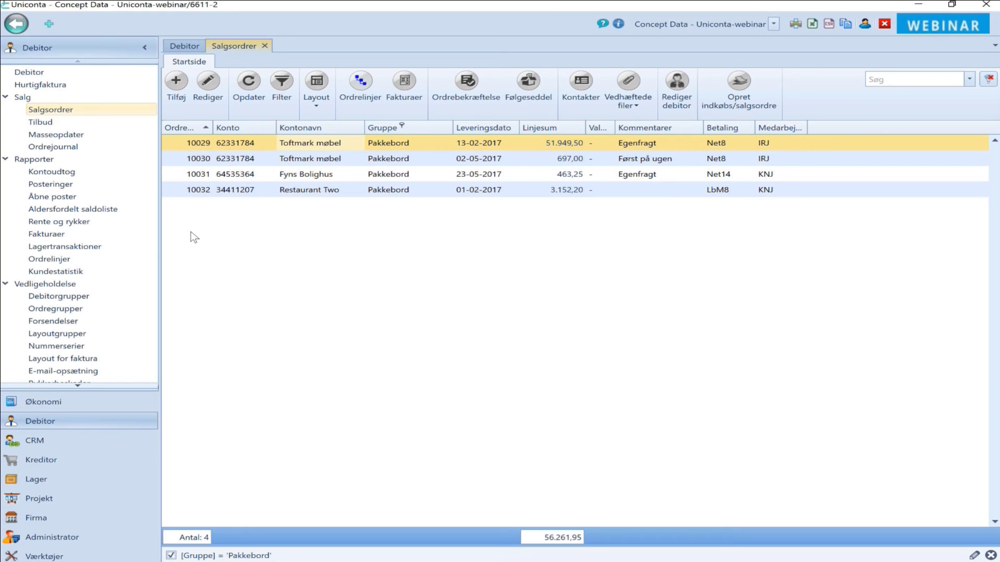
Switch to File Explorer, go to the webinar folder on drive C:, and open test.xlsx in Excel.
{"action": "key", "text": "alt+Tab"}
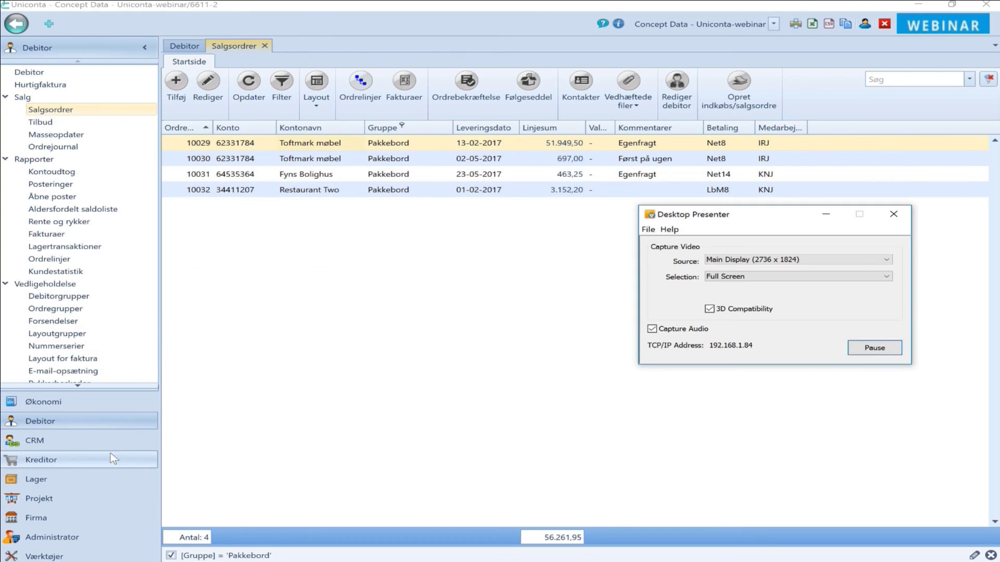
{"action": "left_click", "coordinate": [158, 554]}
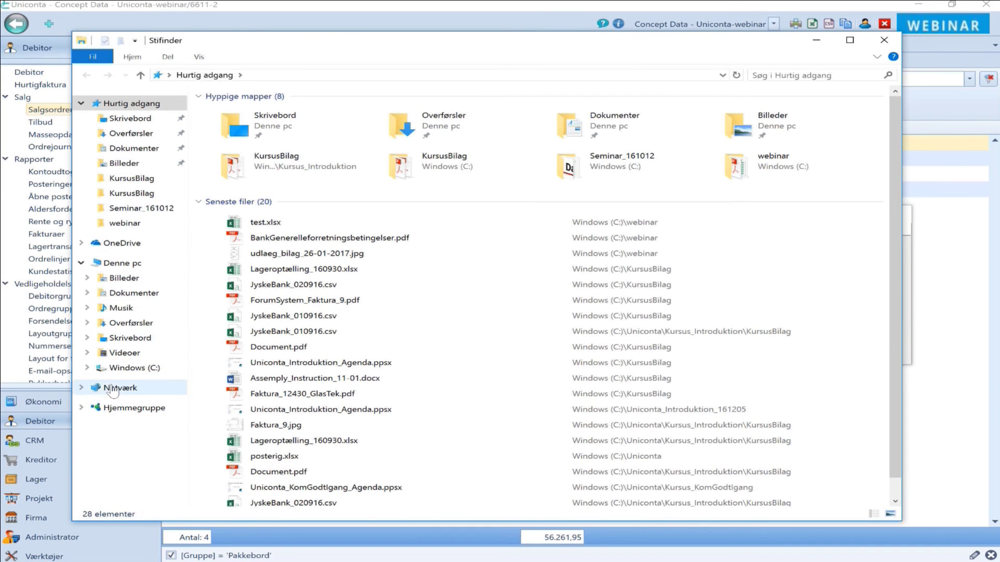
{"action": "left_click", "coordinate": [120, 369]}
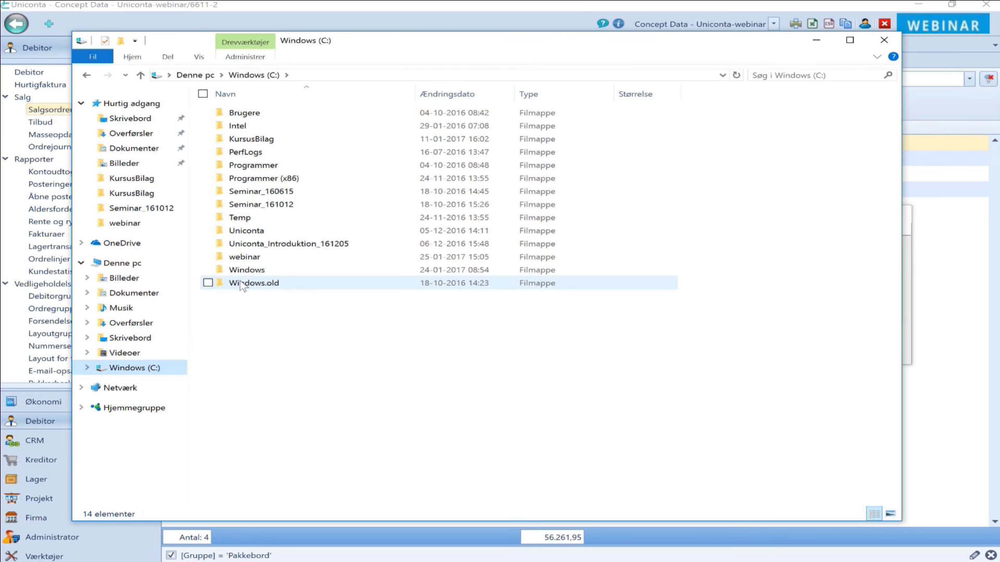
{"action": "left_click", "coordinate": [256, 261]}
{"action": "double_click", "coordinate": [257, 260]}
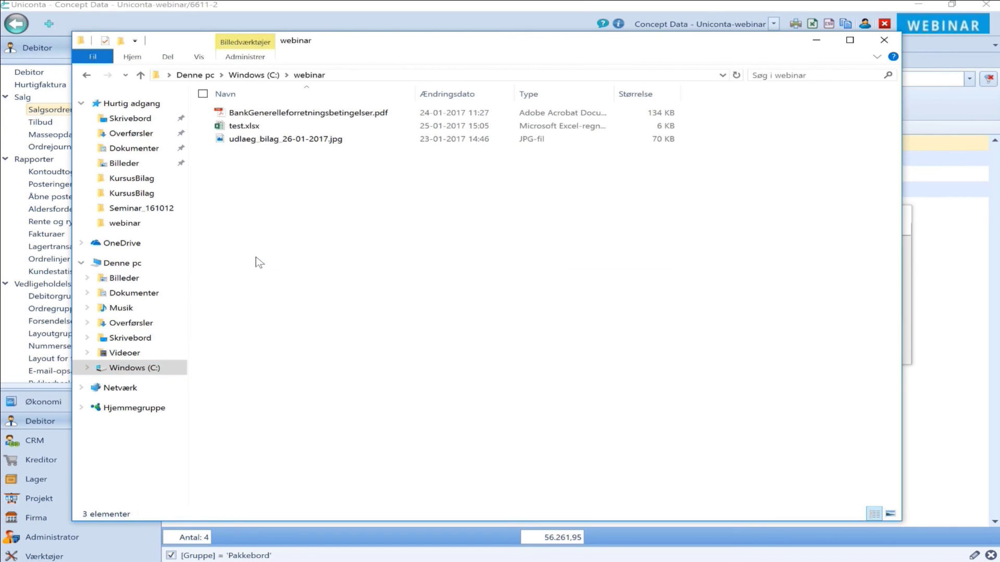
{"action": "left_click", "coordinate": [246, 127]}
{"action": "double_click", "coordinate": [245, 127]}
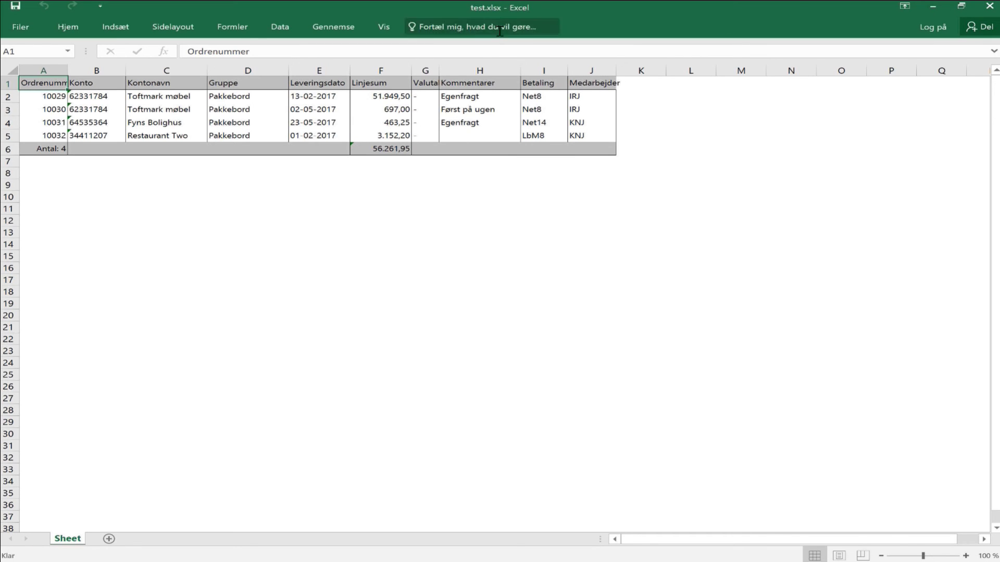
Widen the Valutakode column so its heading fits, save and close test.xlsx, and return to the sales orders list in Uniconta.
{"action": "left_click_drag", "start_coordinate": [438, 65], "coordinate": [473, 65]}
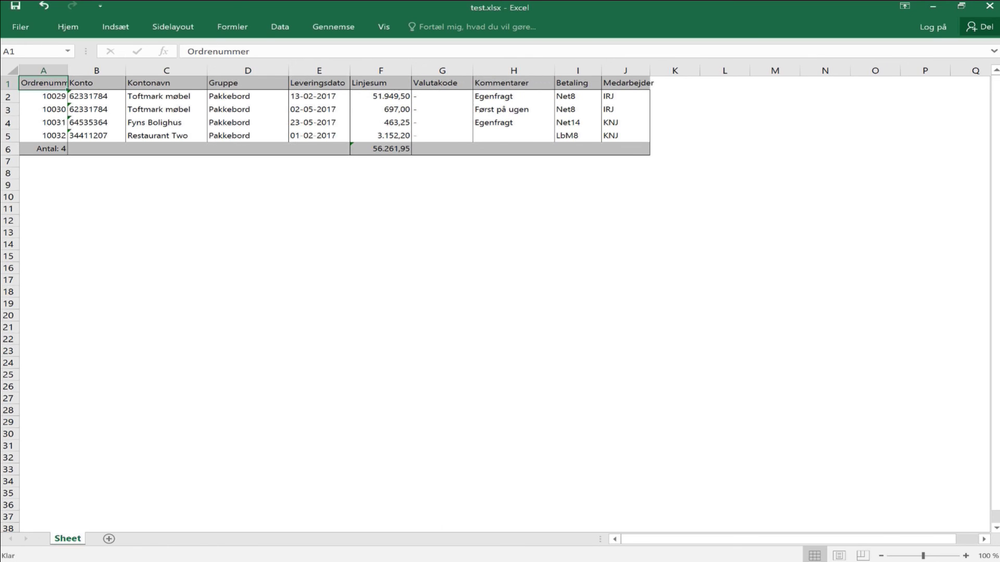
{"action": "left_click", "coordinate": [989, 6]}
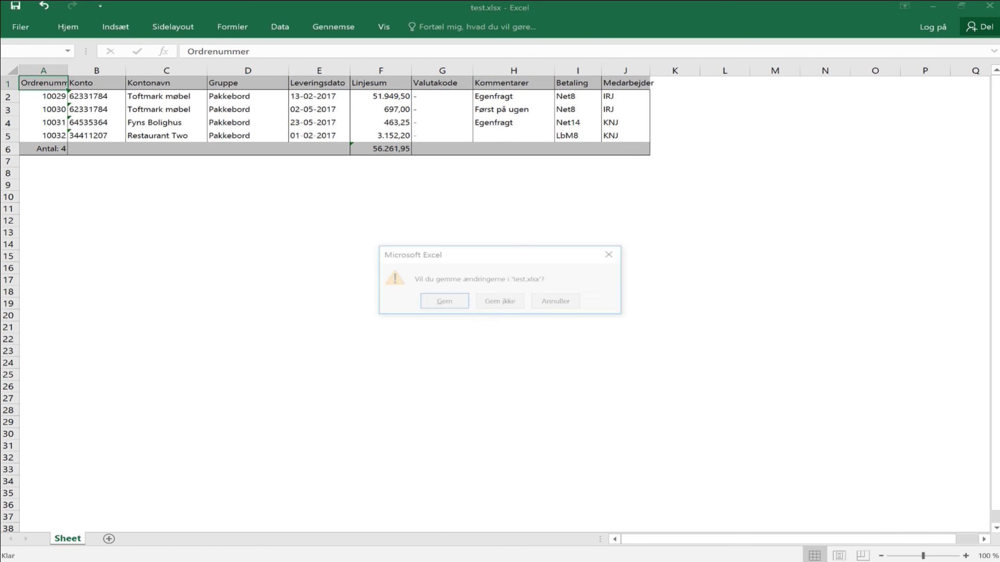
{"action": "left_click", "coordinate": [446, 302]}
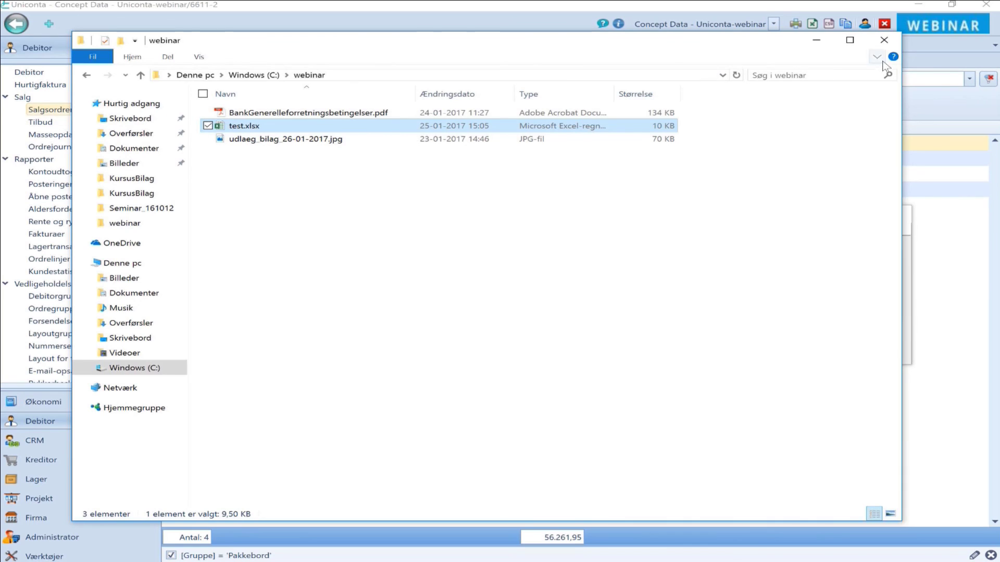
{"action": "left_click", "coordinate": [883, 40]}
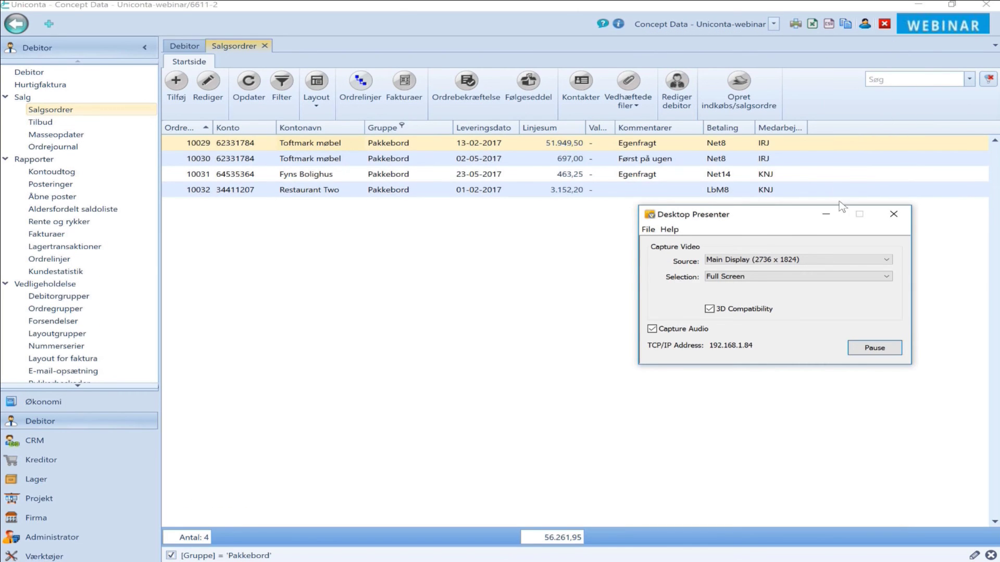
{"action": "left_click", "coordinate": [825, 214]}
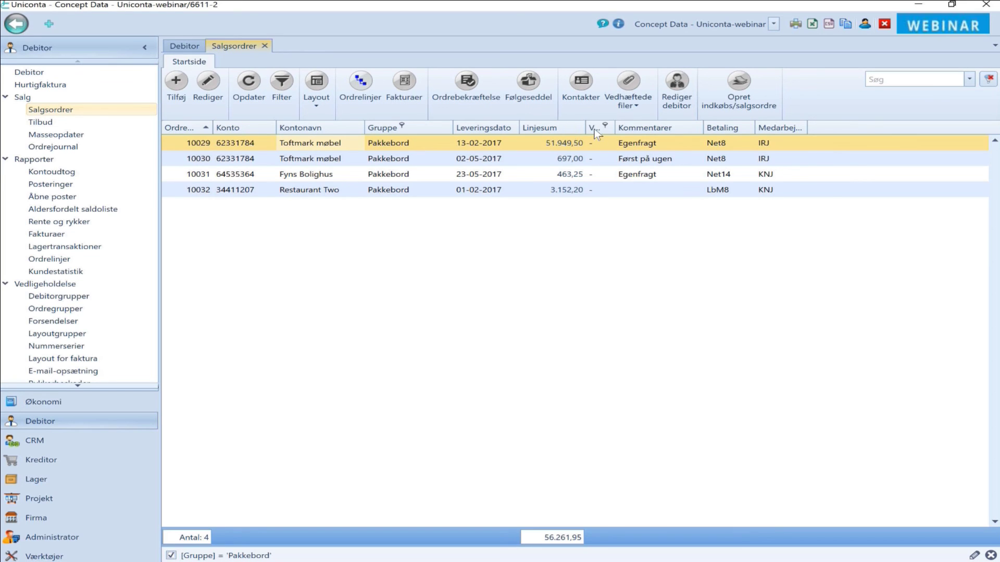
Remove the Valutakode column from the sales orders list, and check the new print preview before closing it.
{"action": "left_click_drag", "start_coordinate": [596, 128], "coordinate": [596, 116]}
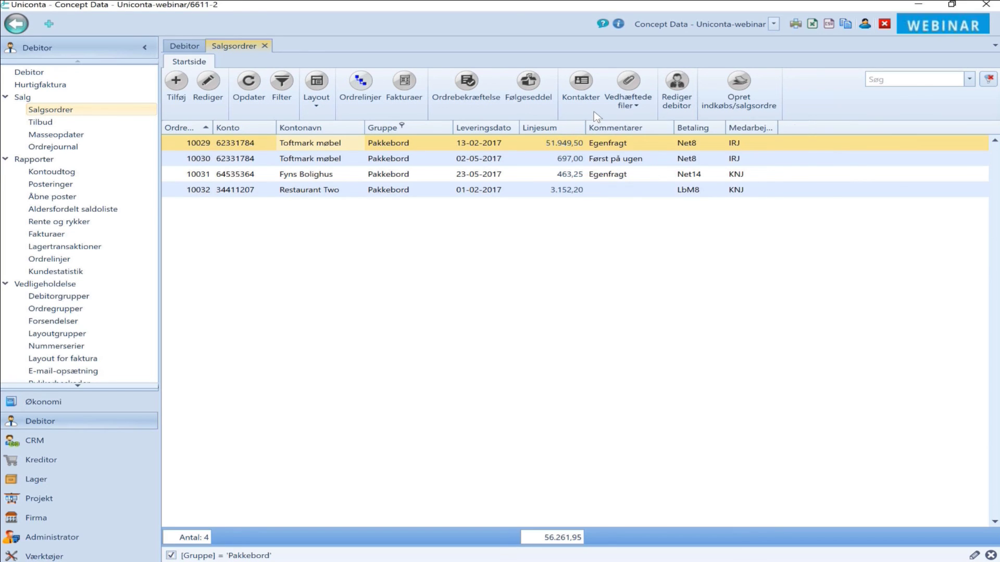
{"action": "left_click", "coordinate": [795, 23]}
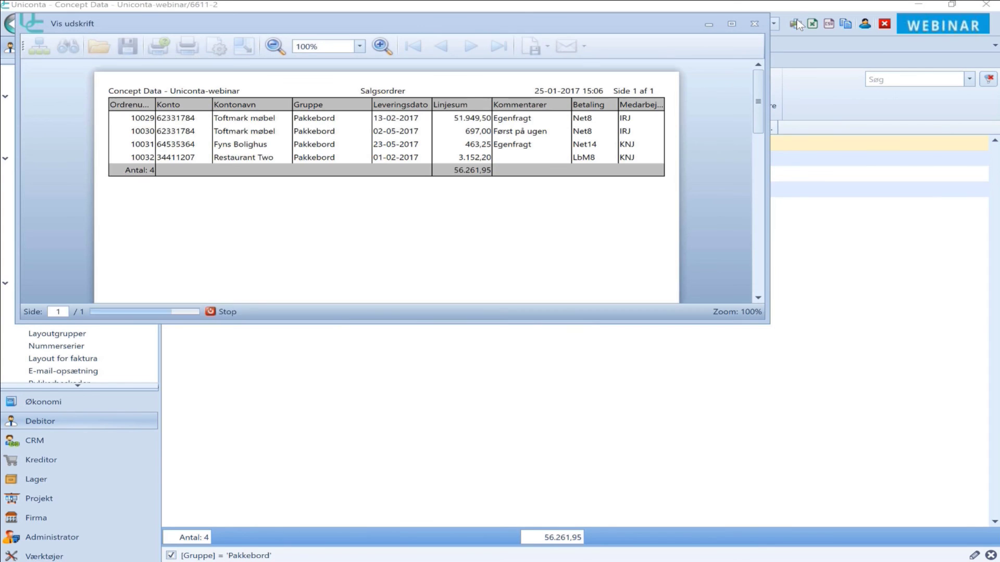
{"action": "left_click", "coordinate": [754, 24]}
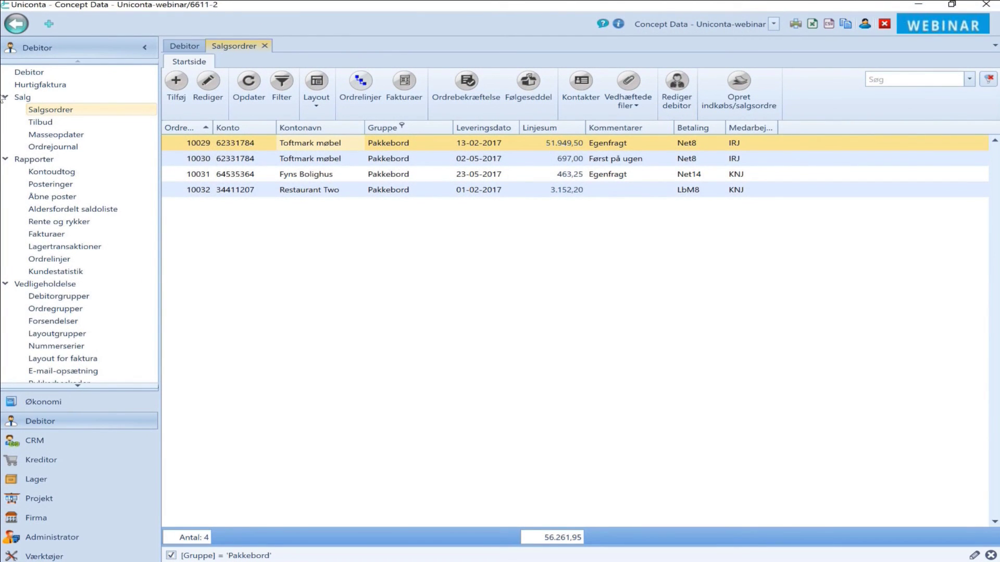
In the first Toftmark møbel order's lines, add the note "fjgkdkfjg dlkfjglkdfjgkldfjg gdlfkjgdklfgjdfkgljd flglkdjg dfg" to the Dagligstue arrangement line, and save.
{"action": "left_click", "coordinate": [209, 93]}
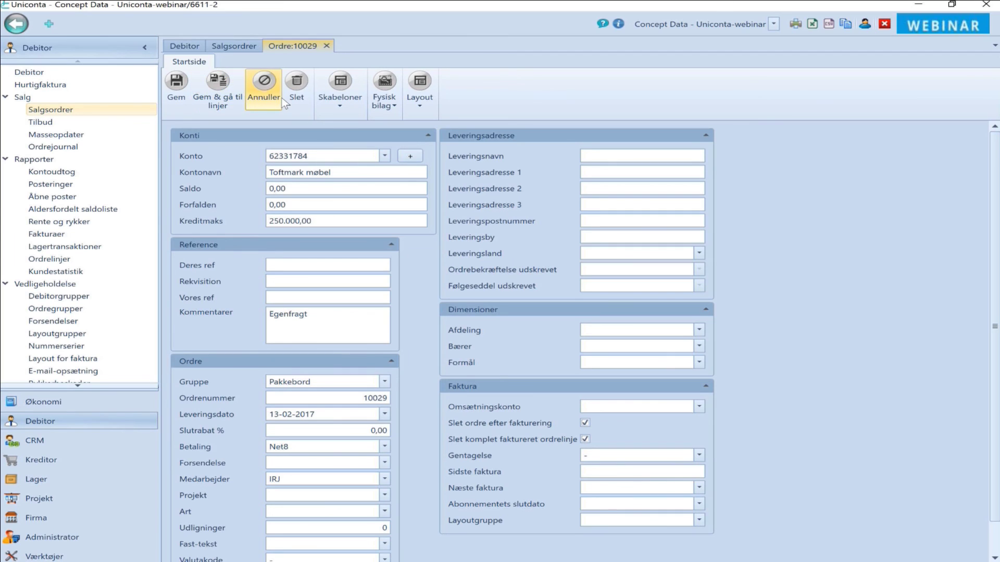
{"action": "left_click", "coordinate": [232, 98]}
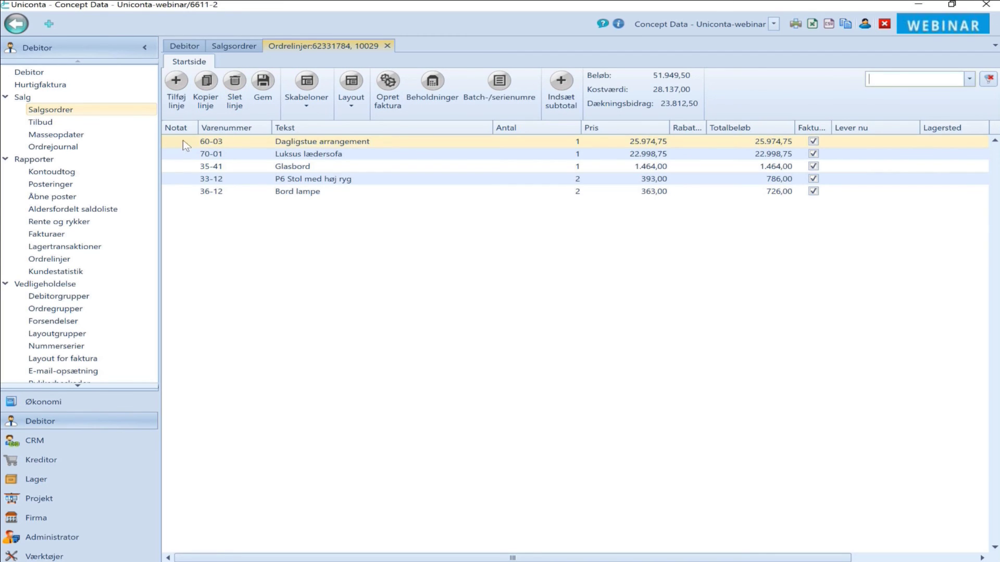
{"action": "left_click", "coordinate": [179, 139]}
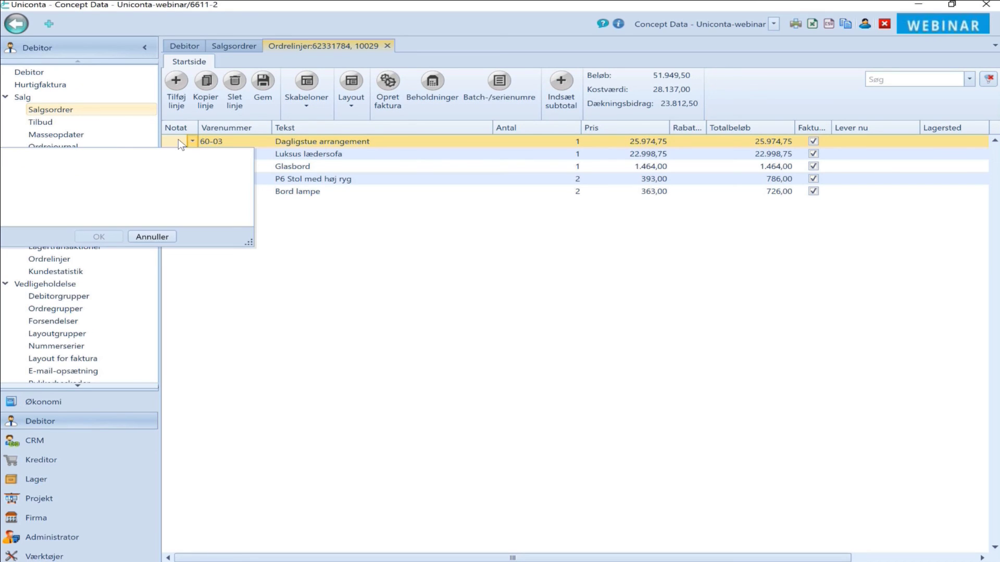
{"action": "type", "text": "fjgkdkfjg dlkfjg"}
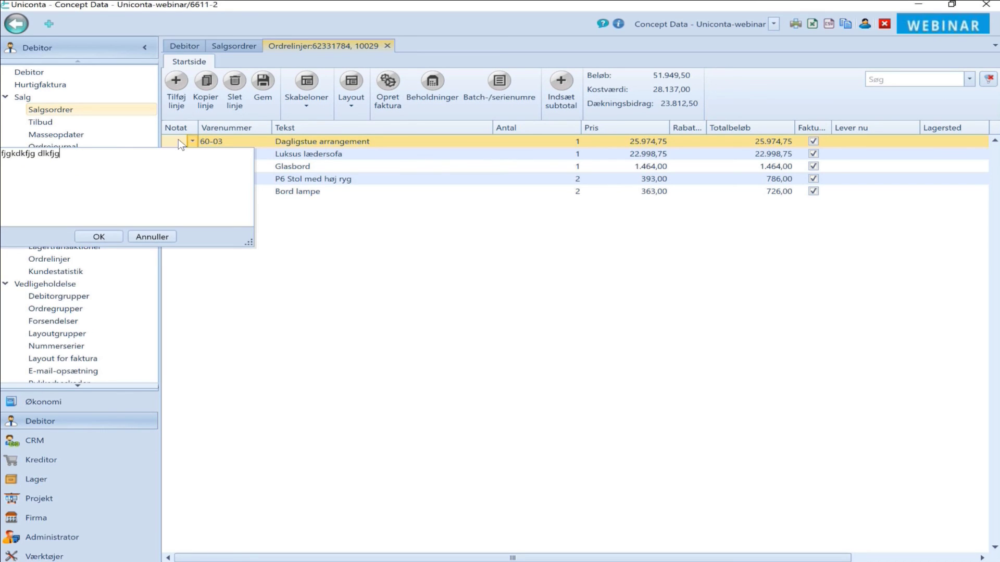
{"action": "type", "text": "lkdfjgkldfjg gdlfkjgdkfgjdfkgljd flglkdjg dfg"}
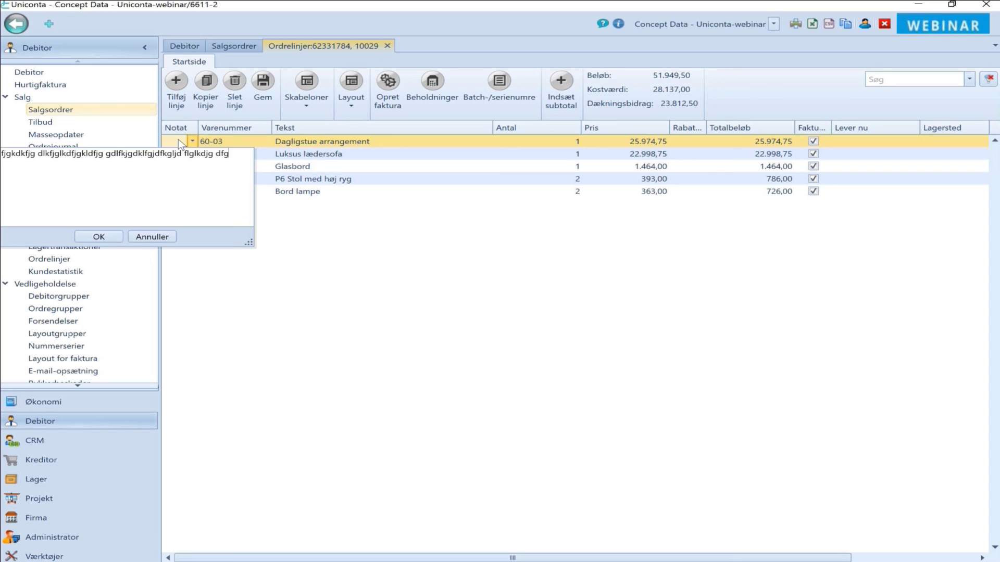
{"action": "left_click", "coordinate": [98, 237]}
{"action": "left_click", "coordinate": [263, 86]}
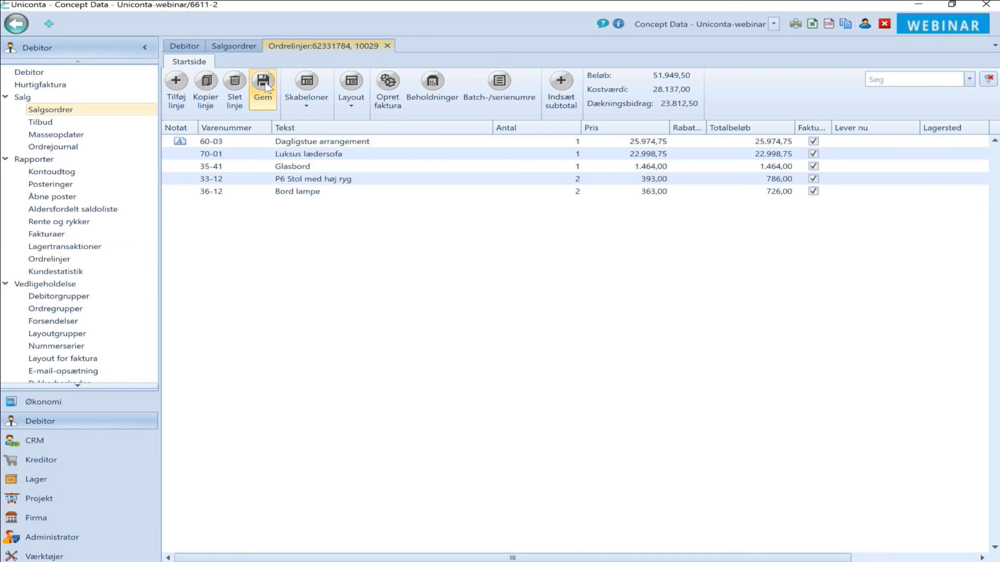